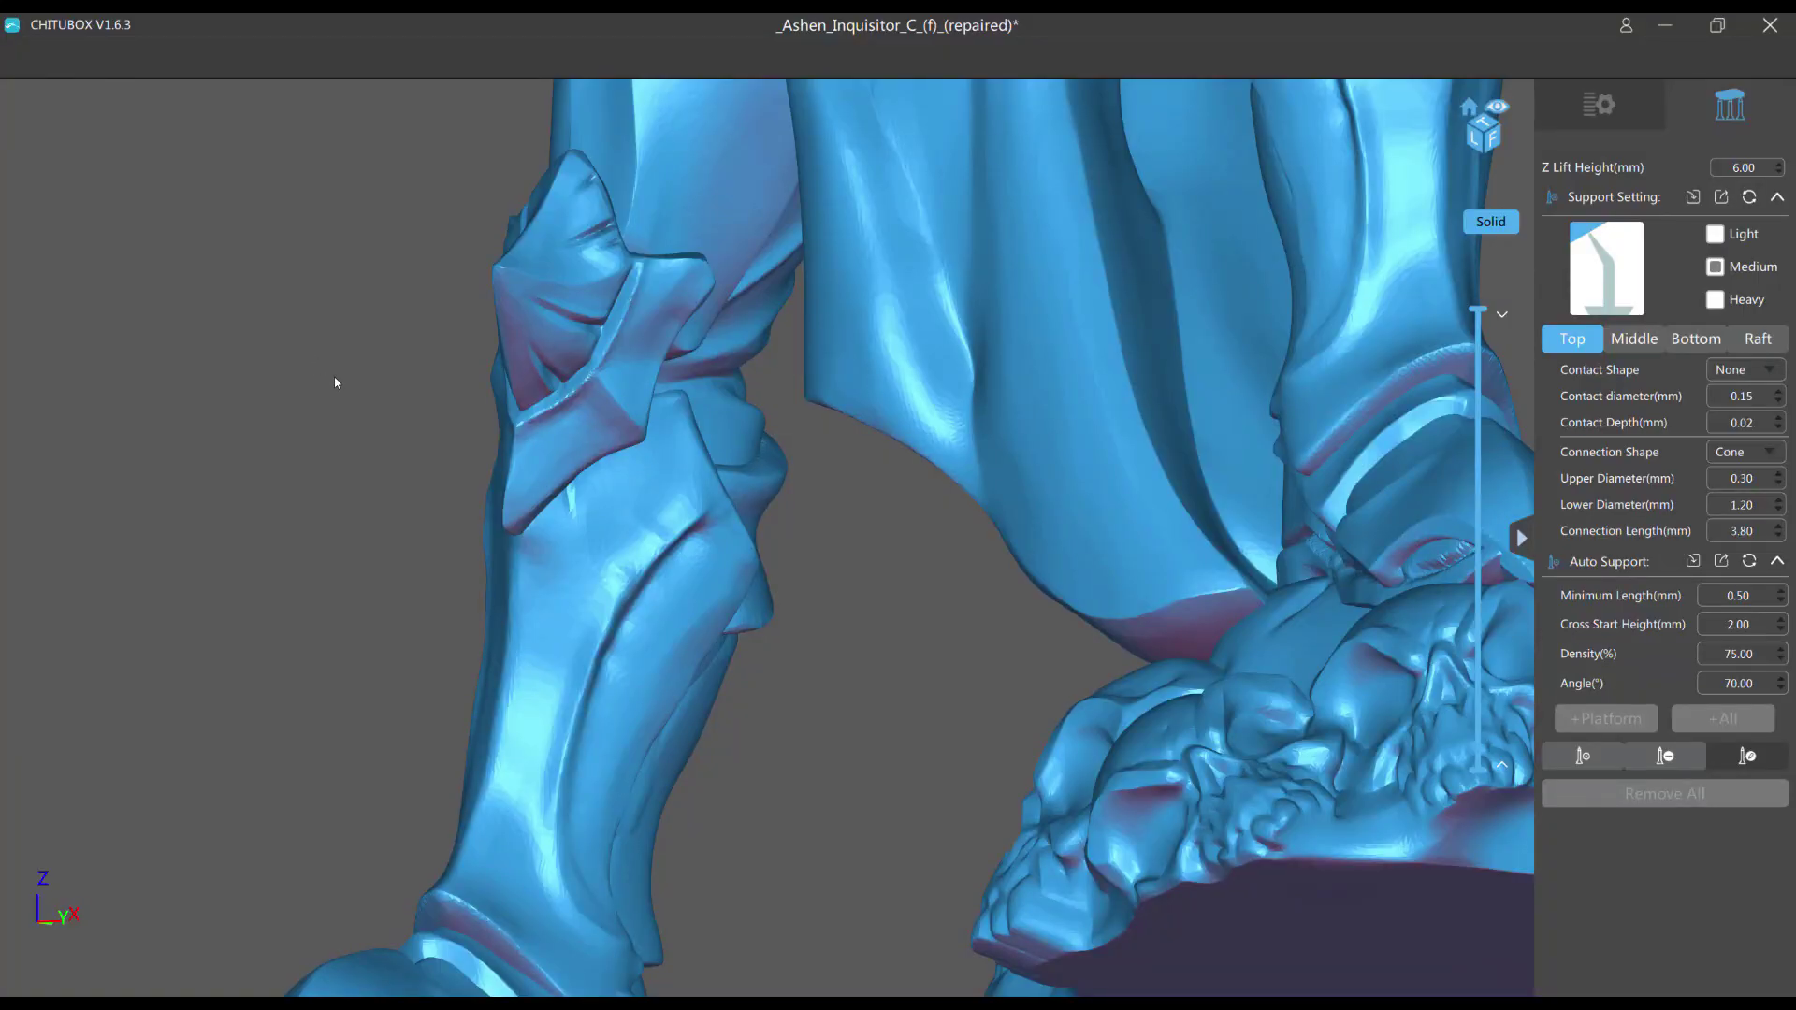
Step: Examine the armoured figure's standing leg, knee guard and boot for overhangs that need support
scroll(199, 188, "down", 10)
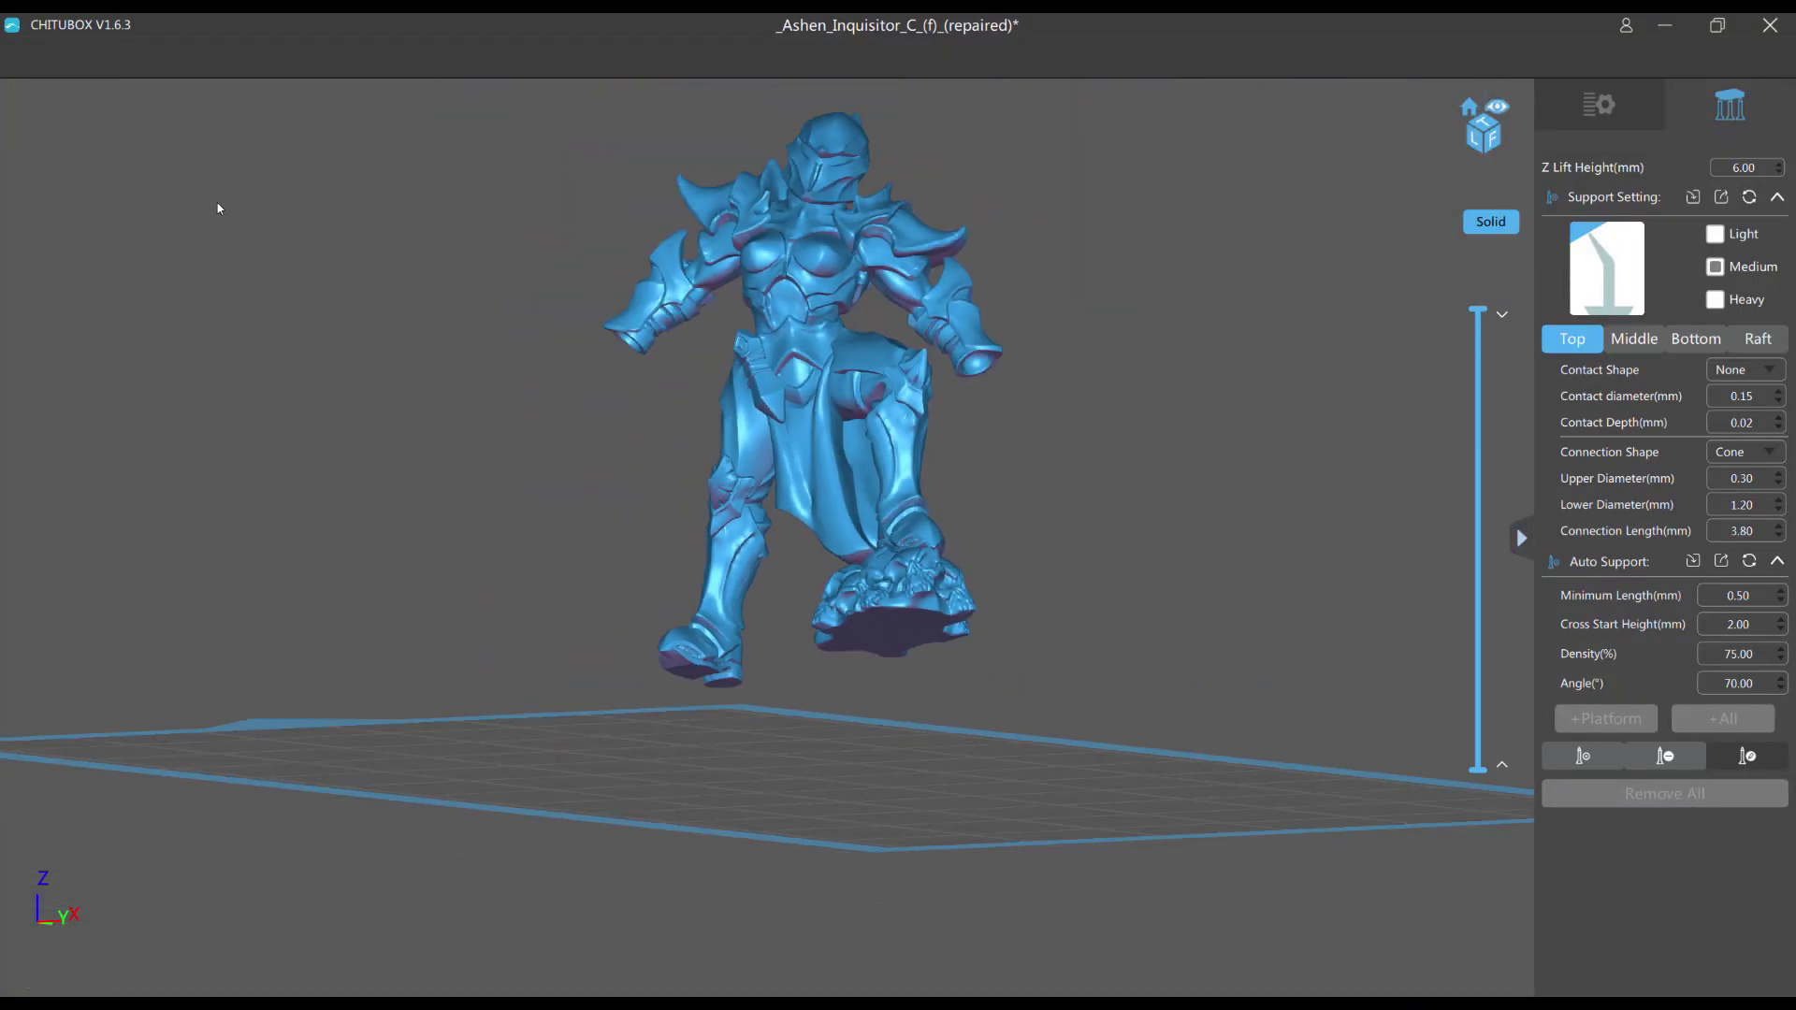
scroll(535, 308, "up", 5)
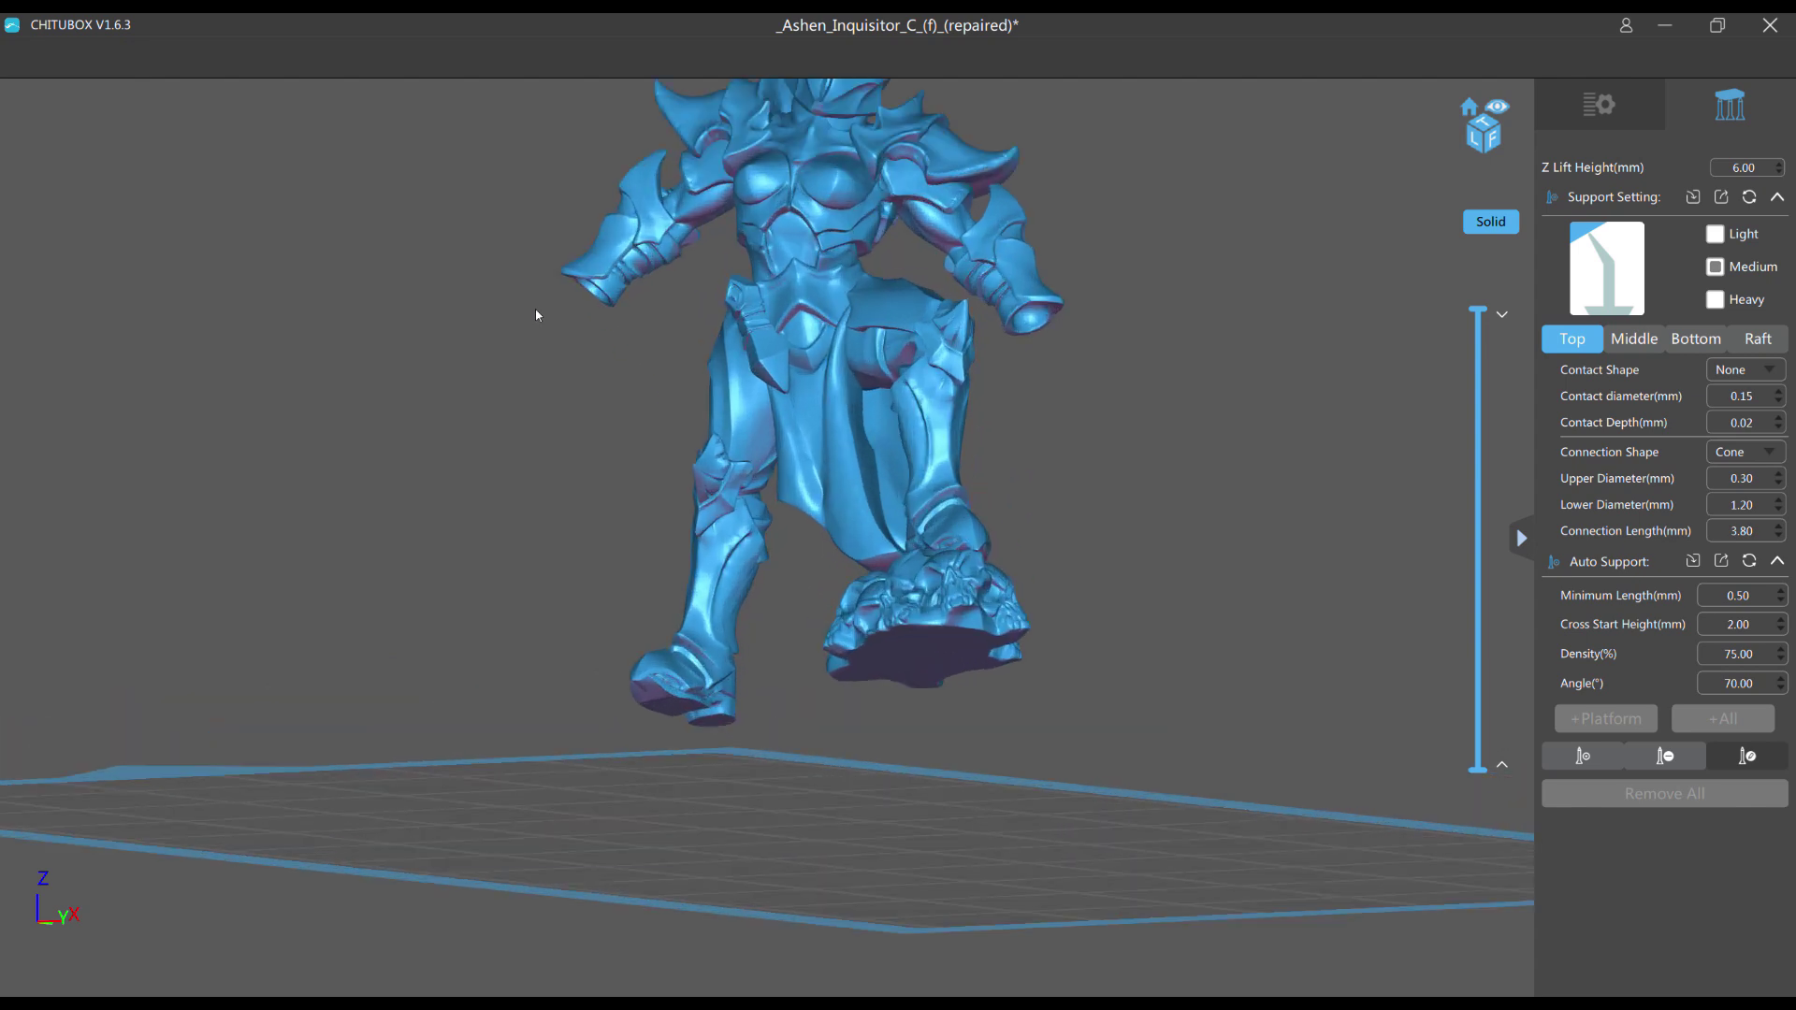
scroll(536, 318, "up", 8)
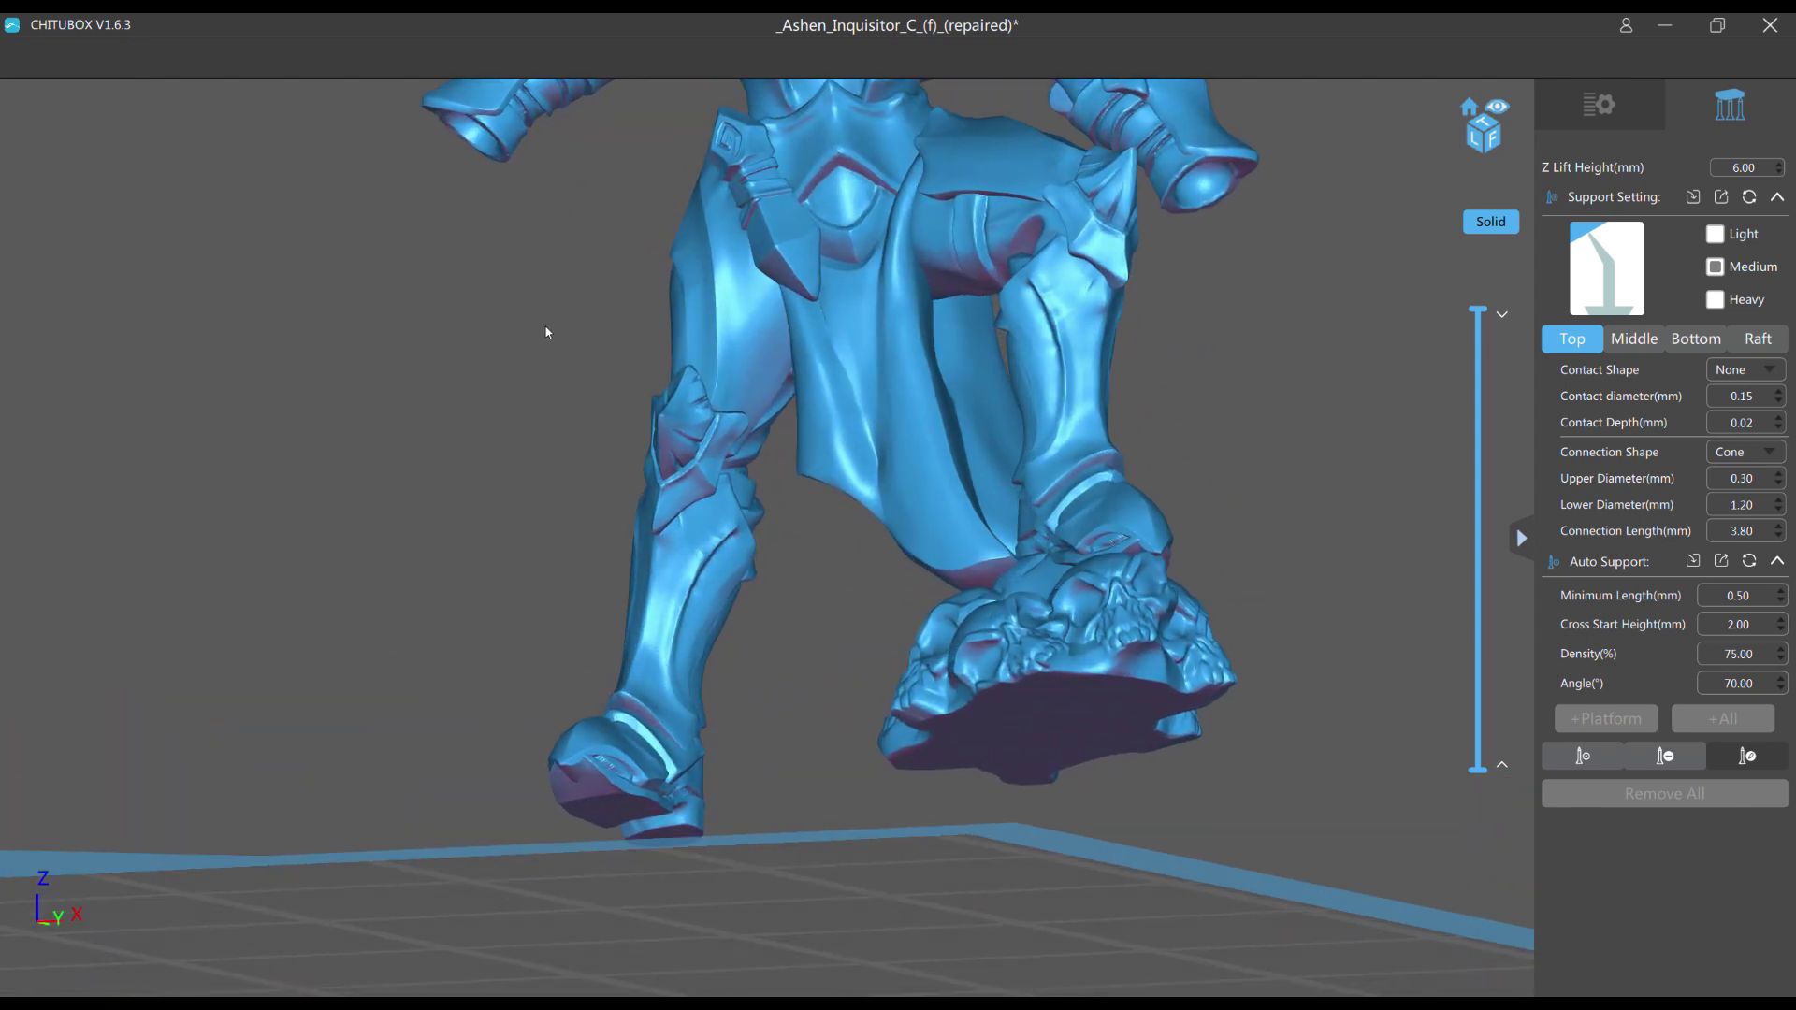
scroll(552, 318, "up", 8)
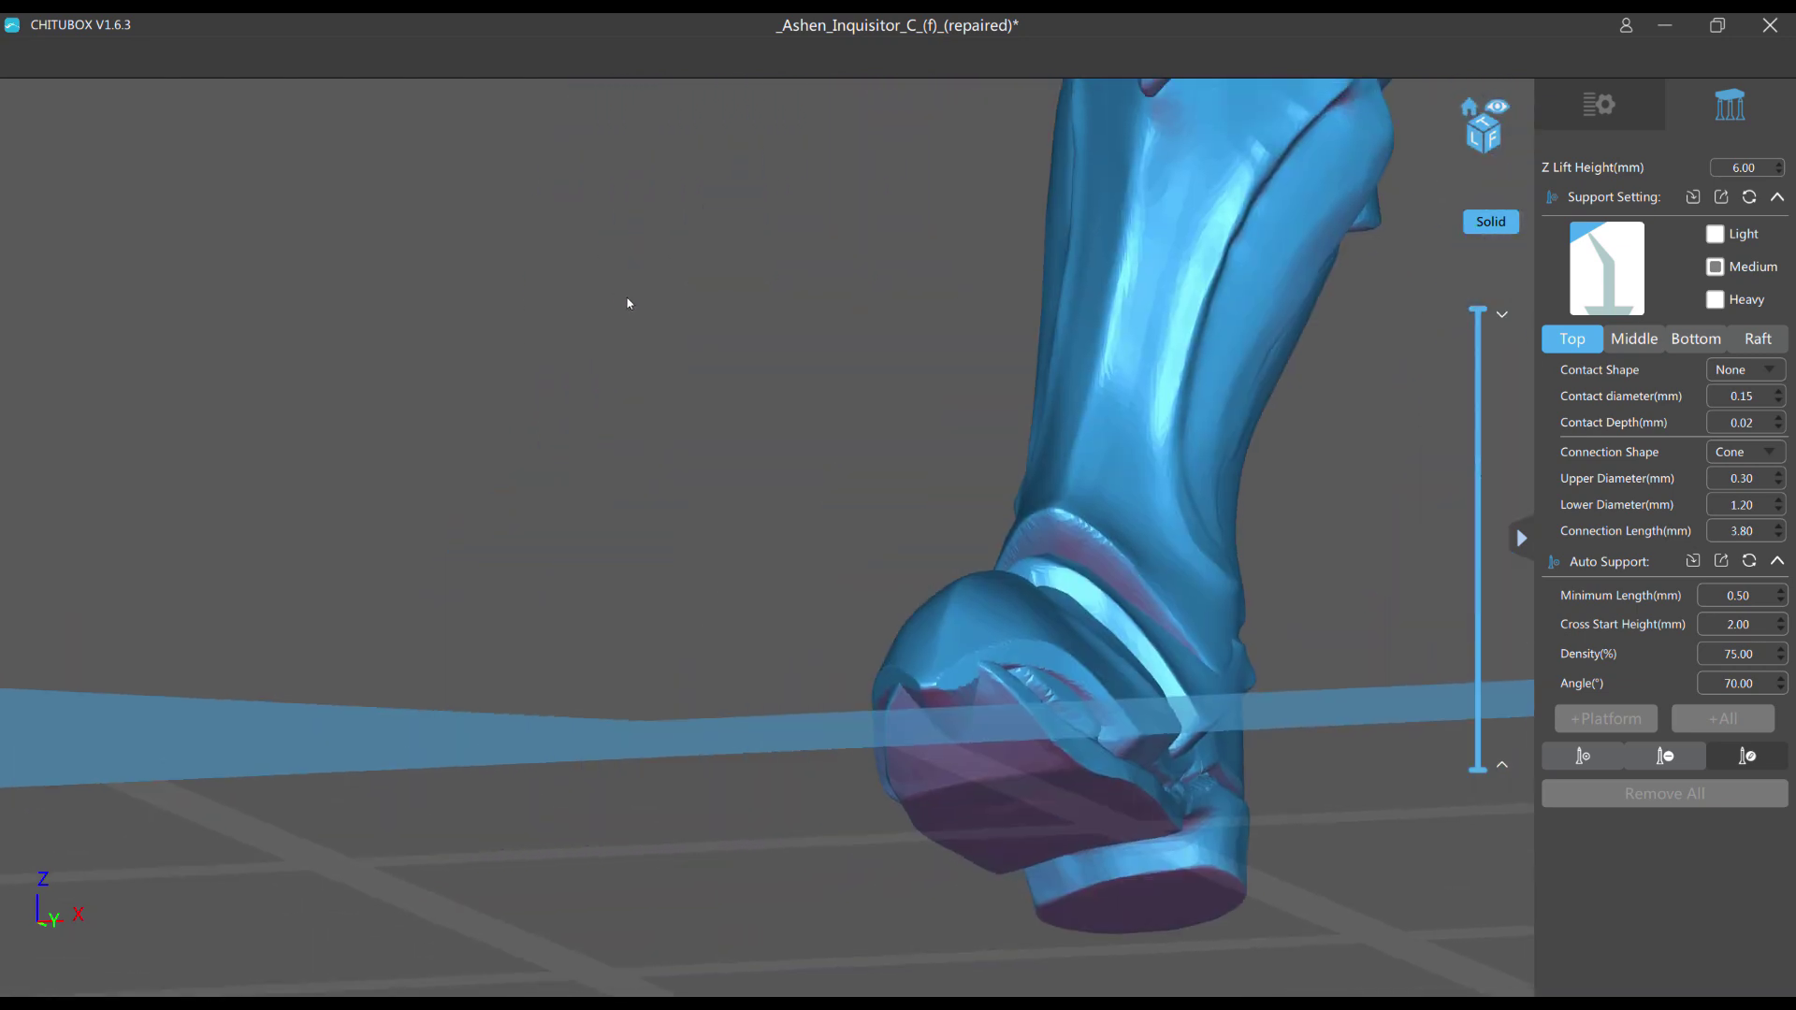
scroll(627, 298, "down", 4)
mouse_move(620, 280)
right_mouse_down()
mouse_move(667, 270)
mouse_move(632, 261)
right_mouse_up()
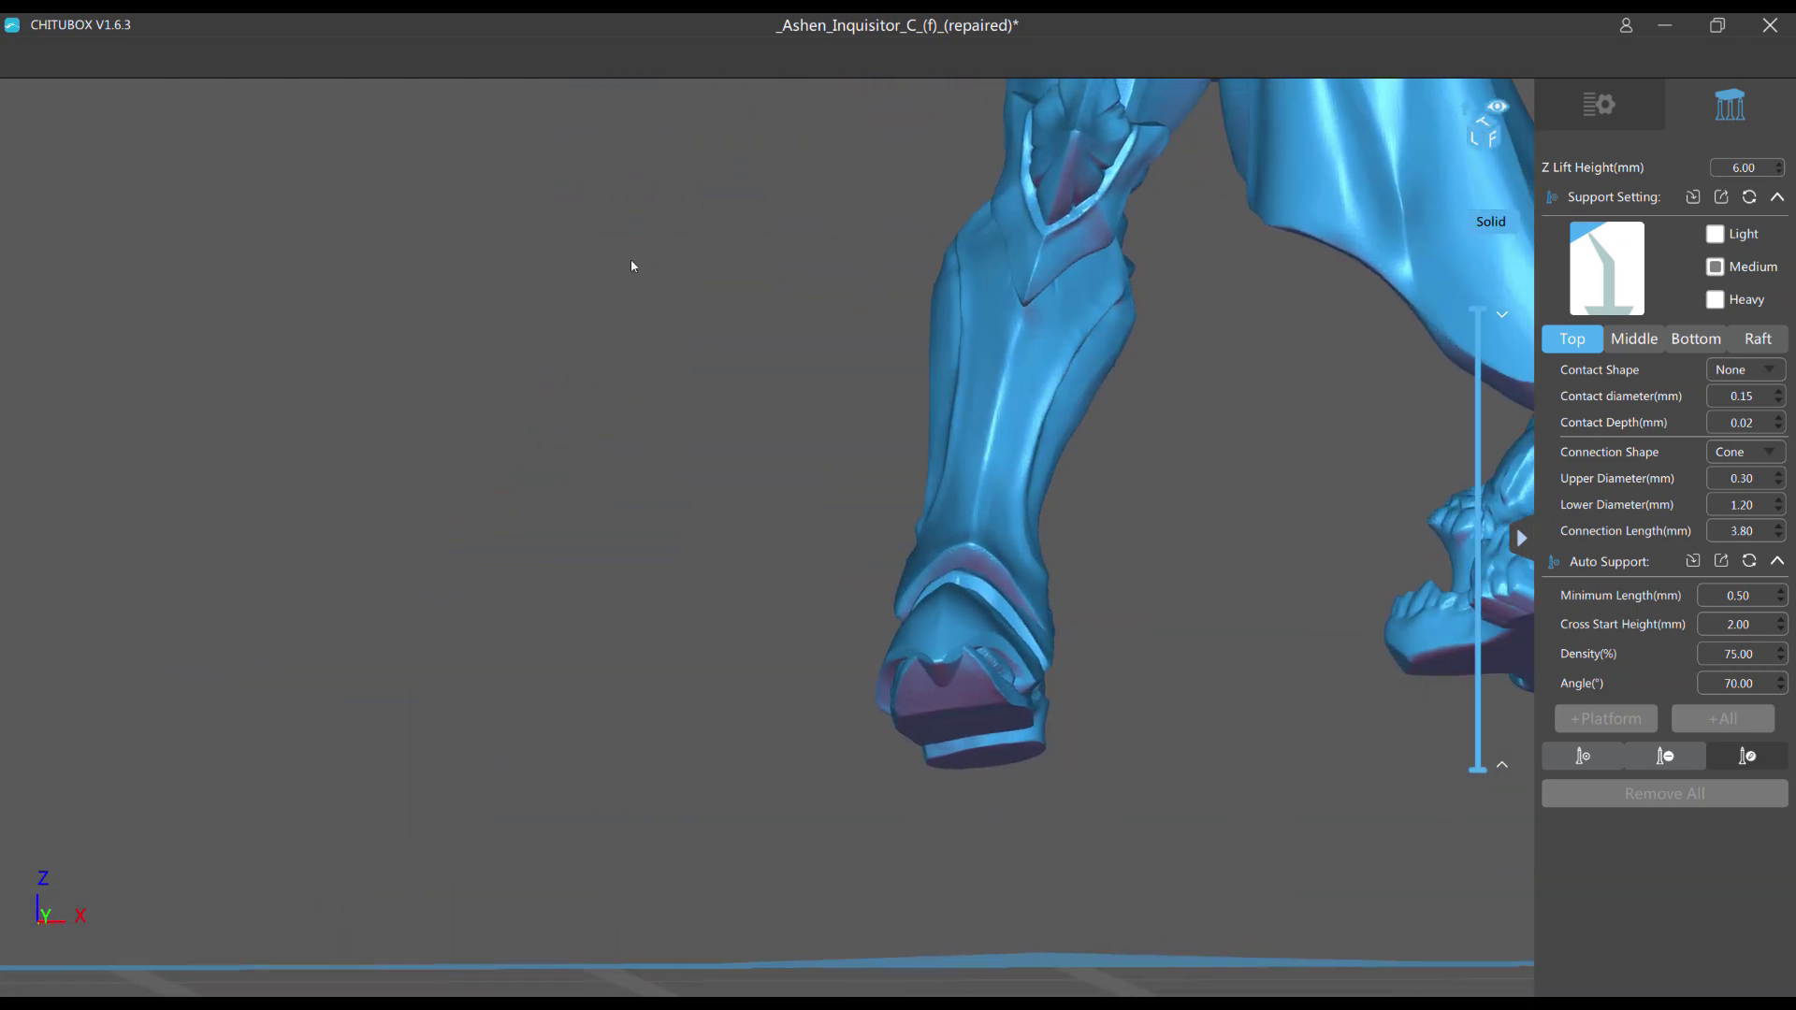
middle_click_drag(632, 261, 617, 276)
right_click_drag(823, 338, 819, 300)
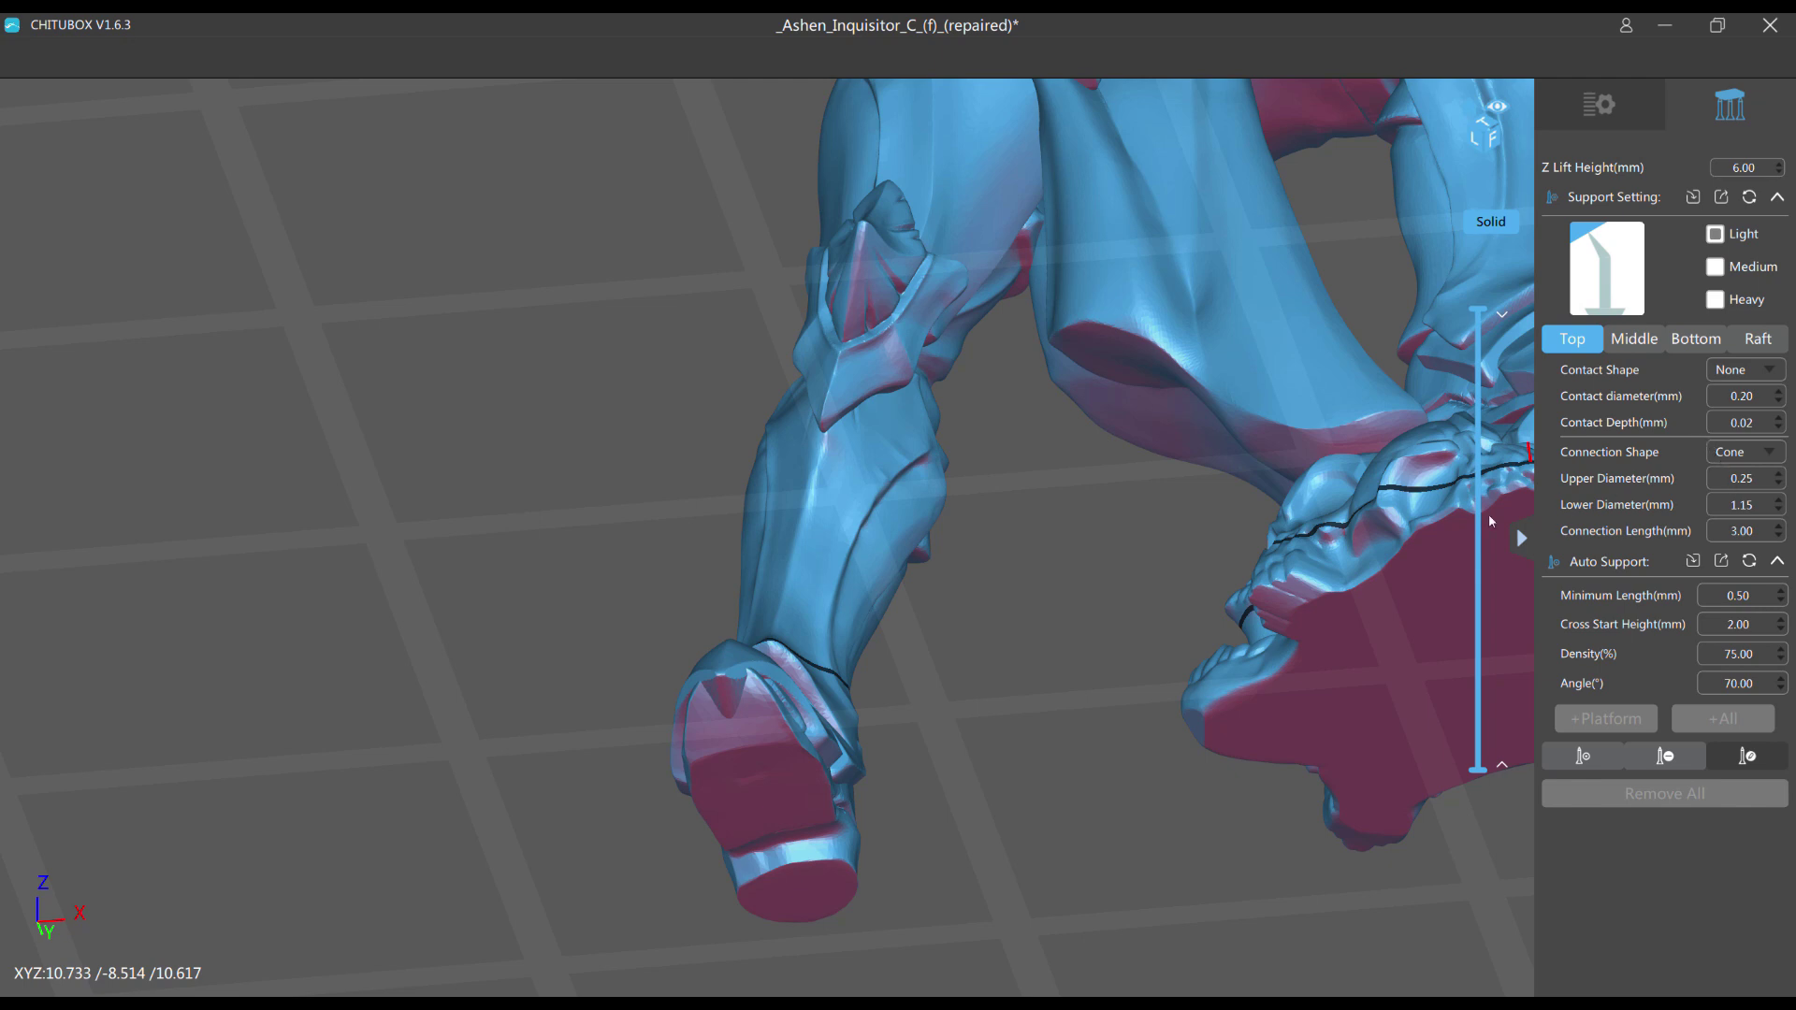
Step: Try a Light support straight down from the knee guard's lower tip, and delete it
middle_click_drag(1051, 569, 1049, 573)
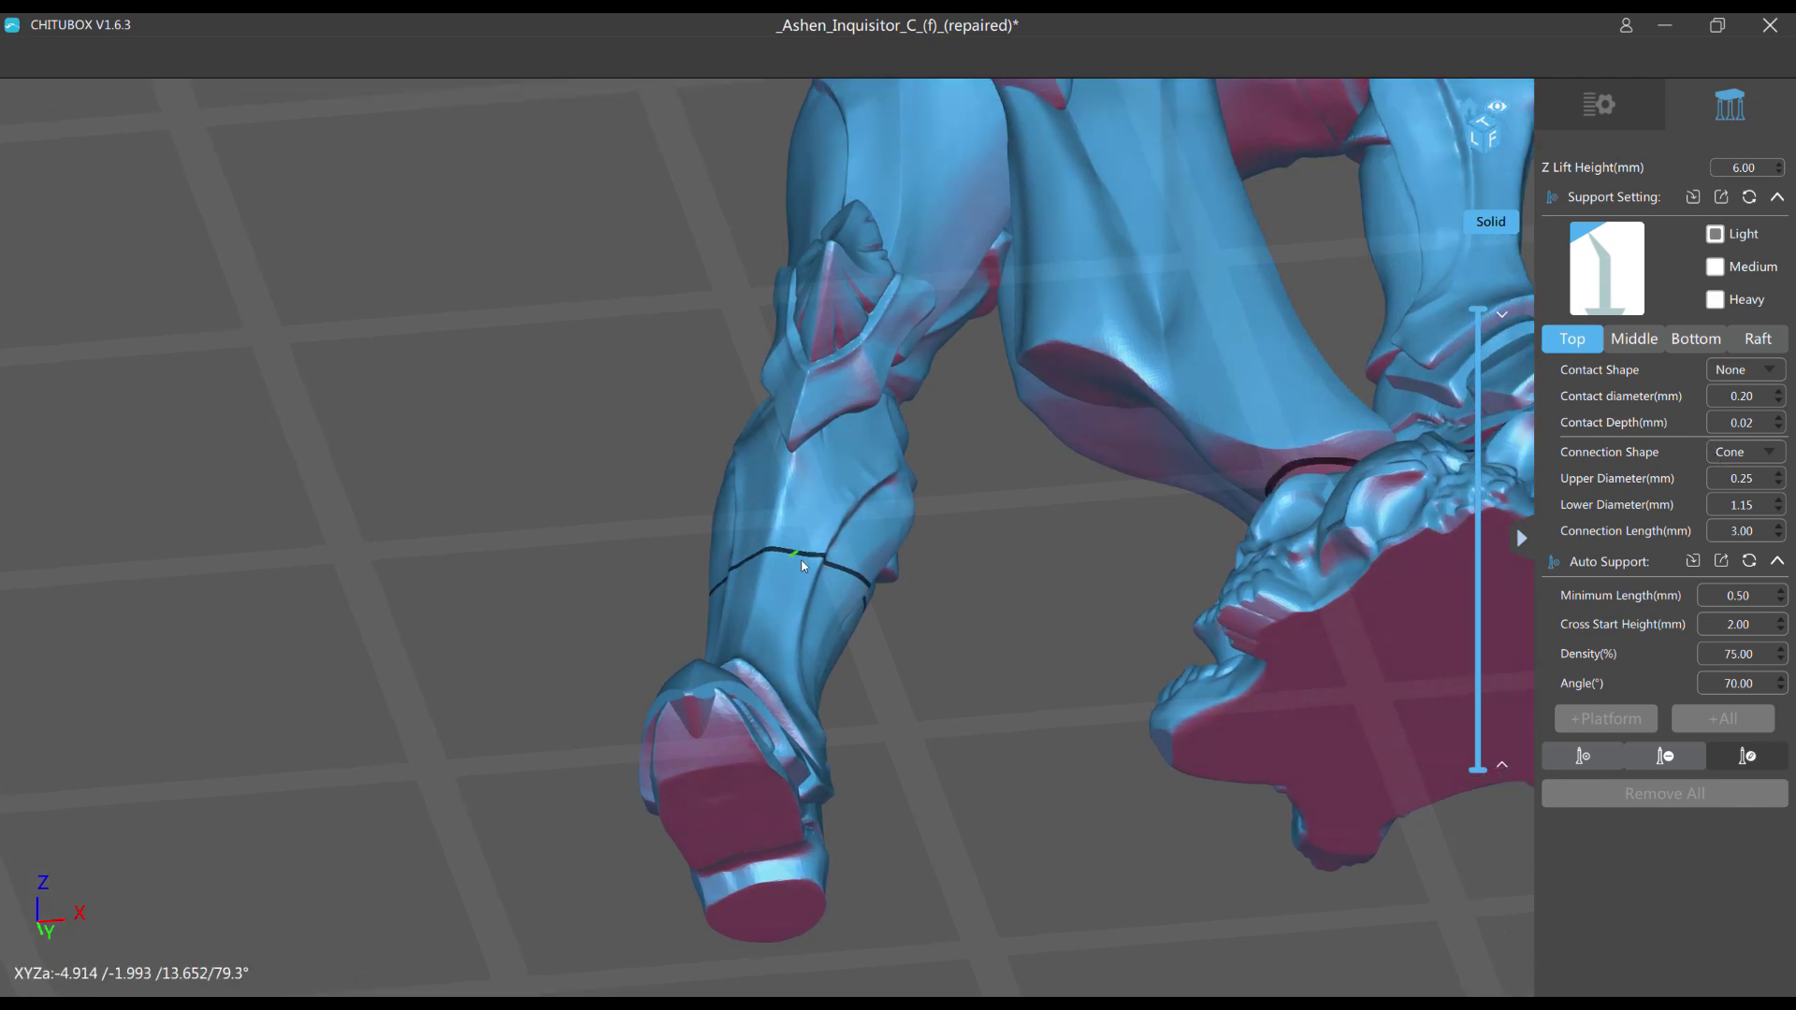
scroll(818, 655, "up", 2)
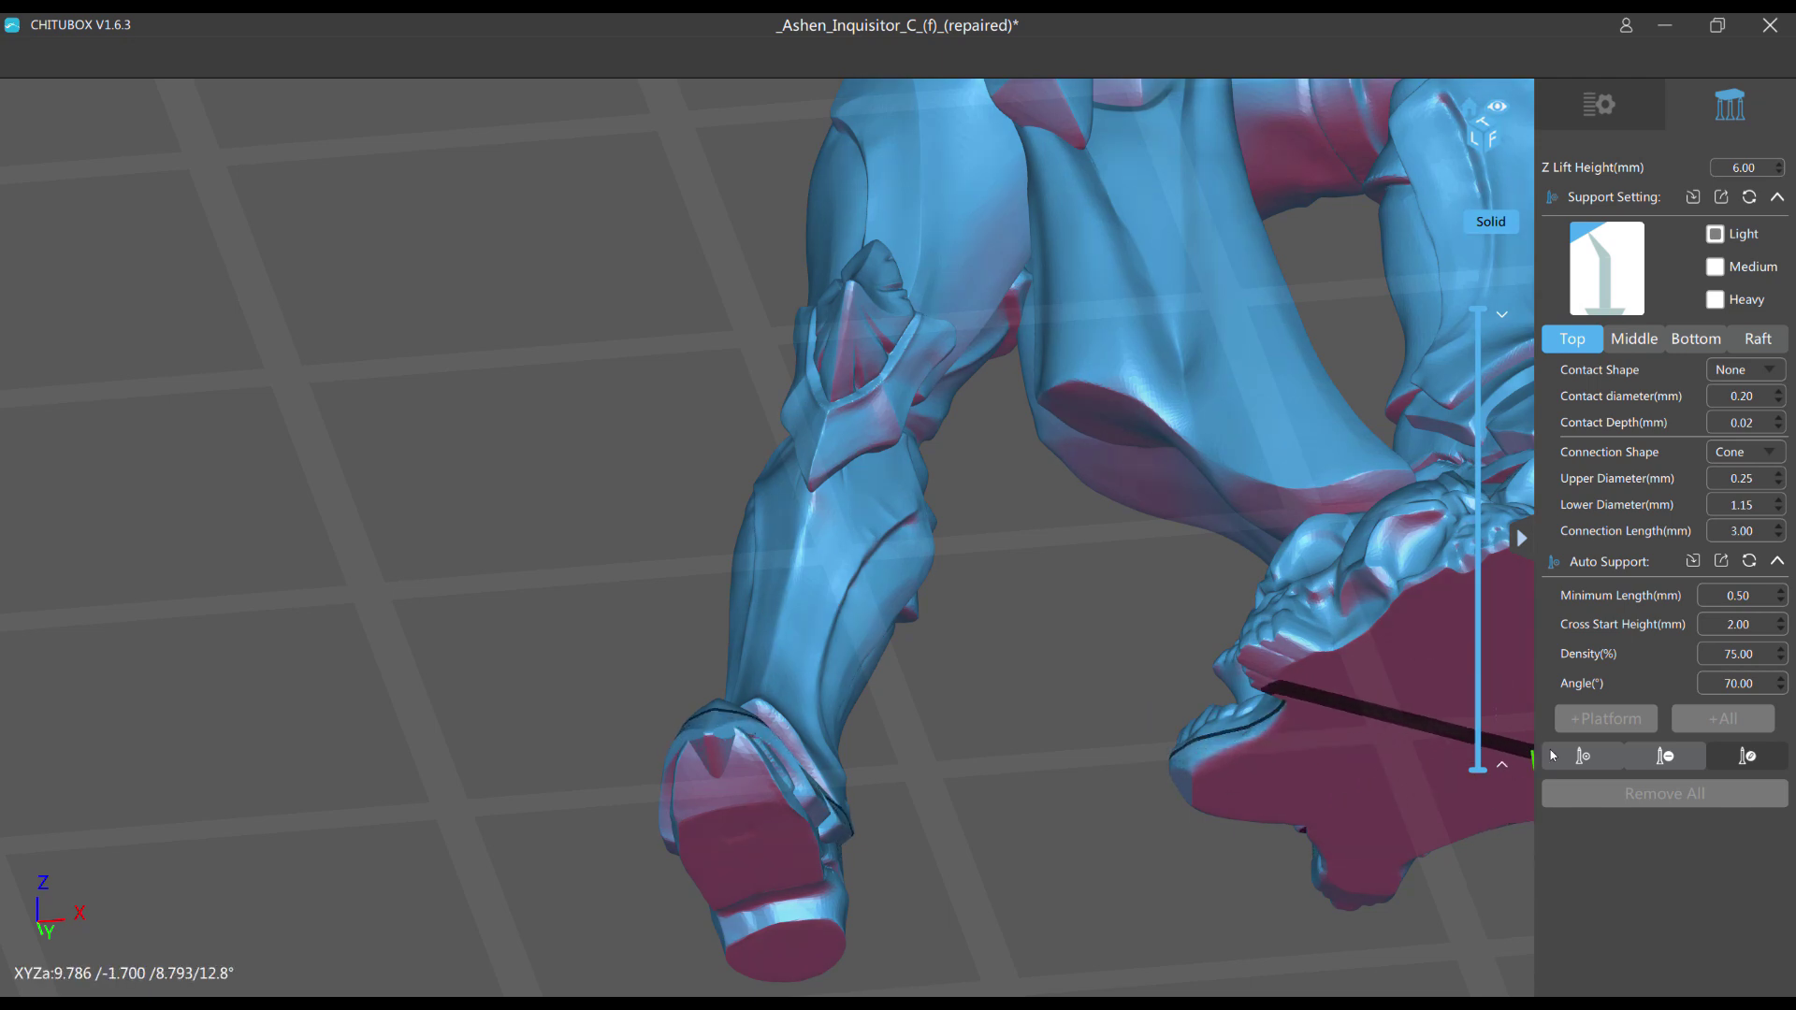
left_click(1552, 756)
scroll(1098, 614, "up", 3)
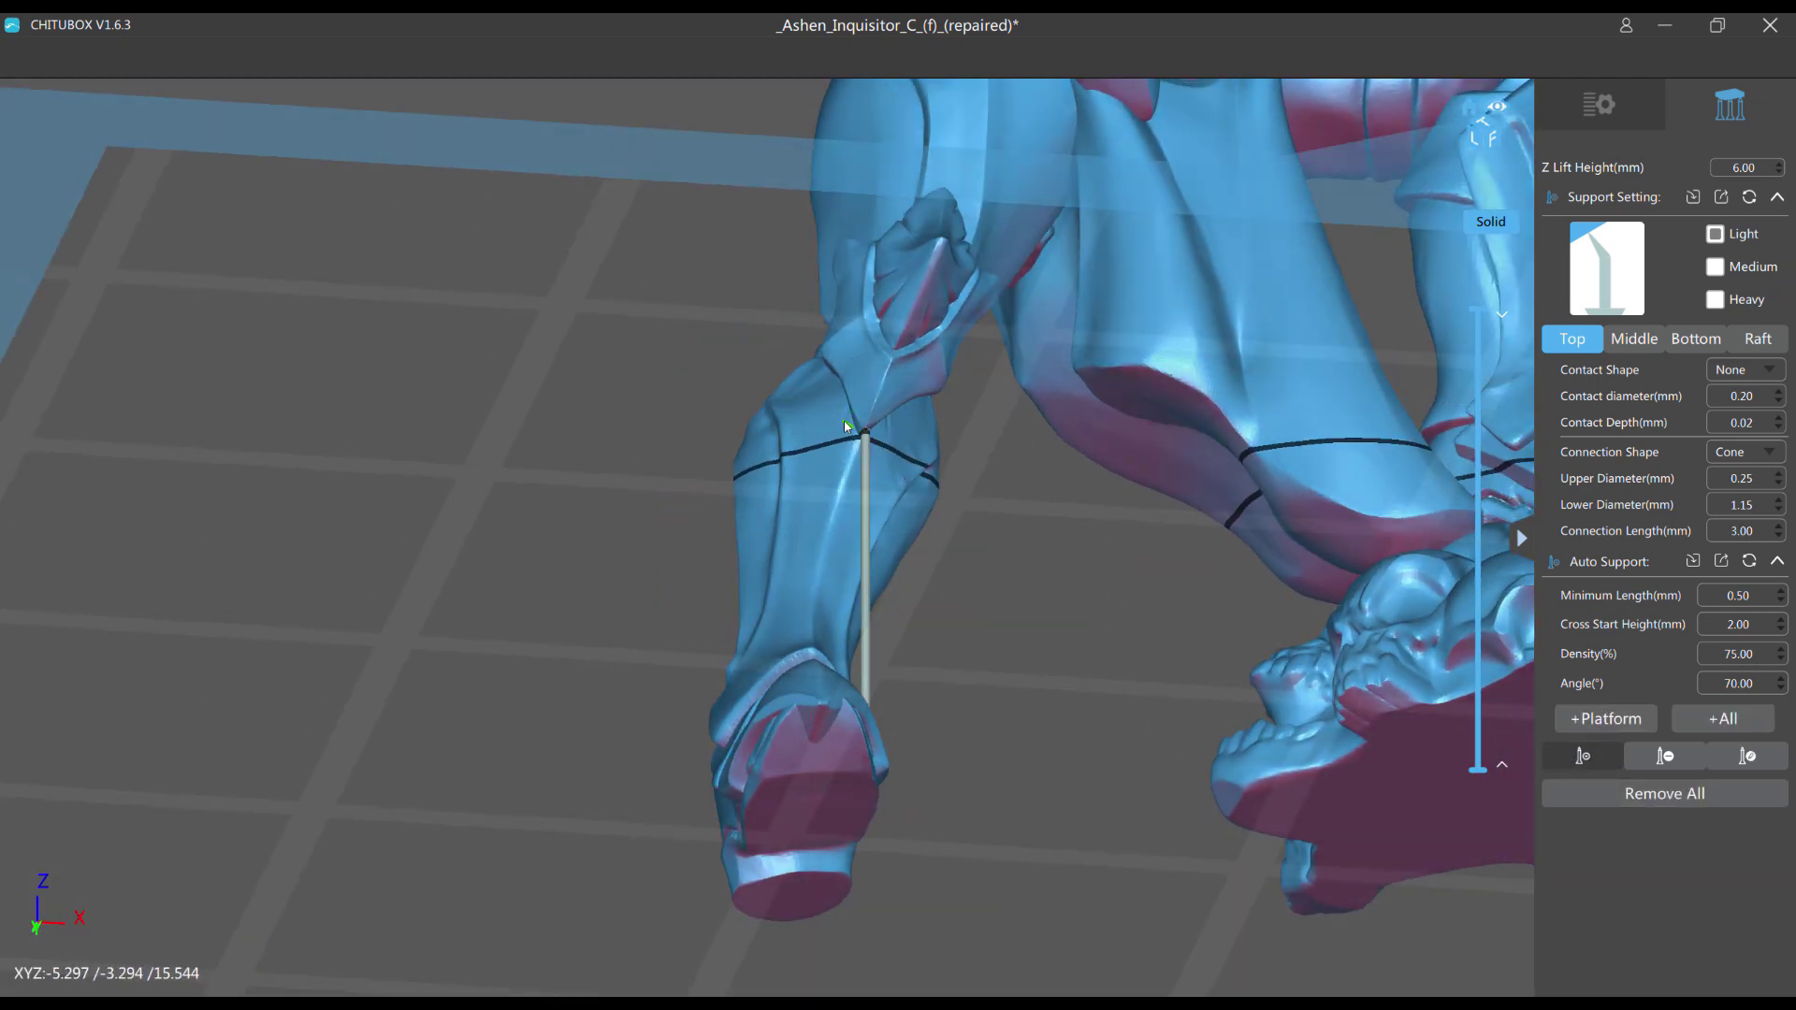
right_click_drag(772, 379, 770, 416)
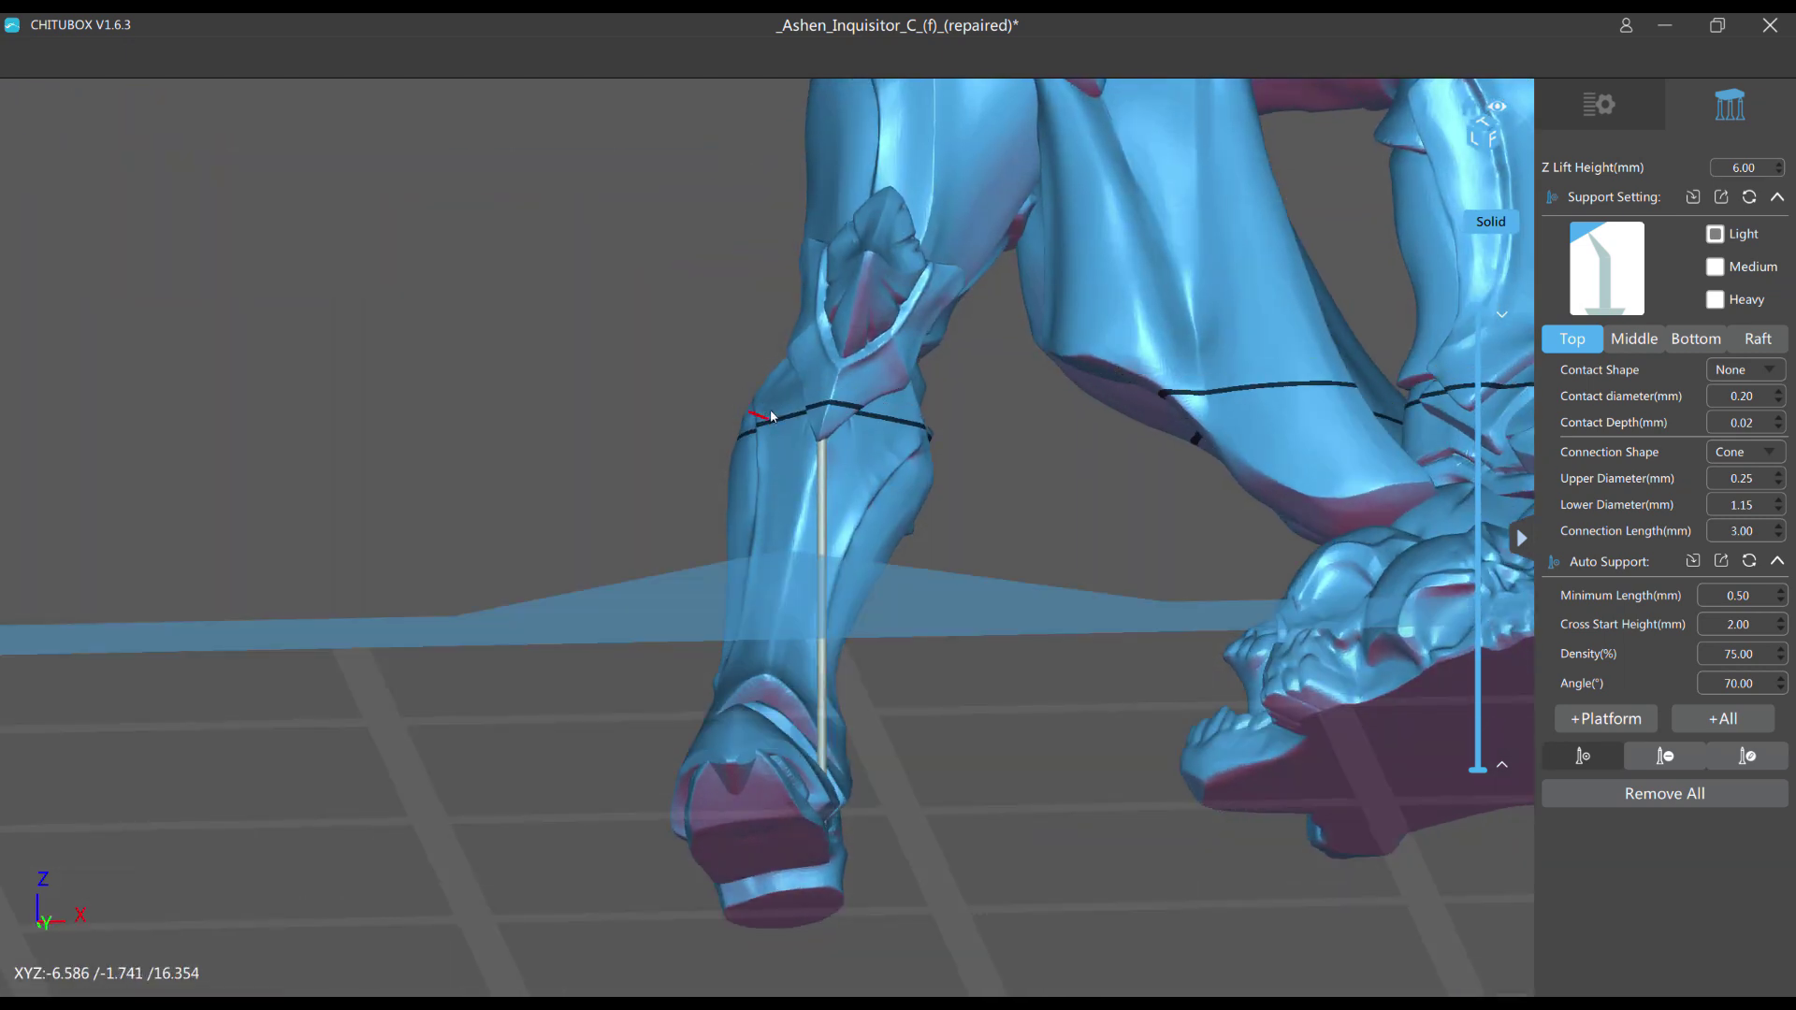
left_click(1651, 755)
left_click(823, 496)
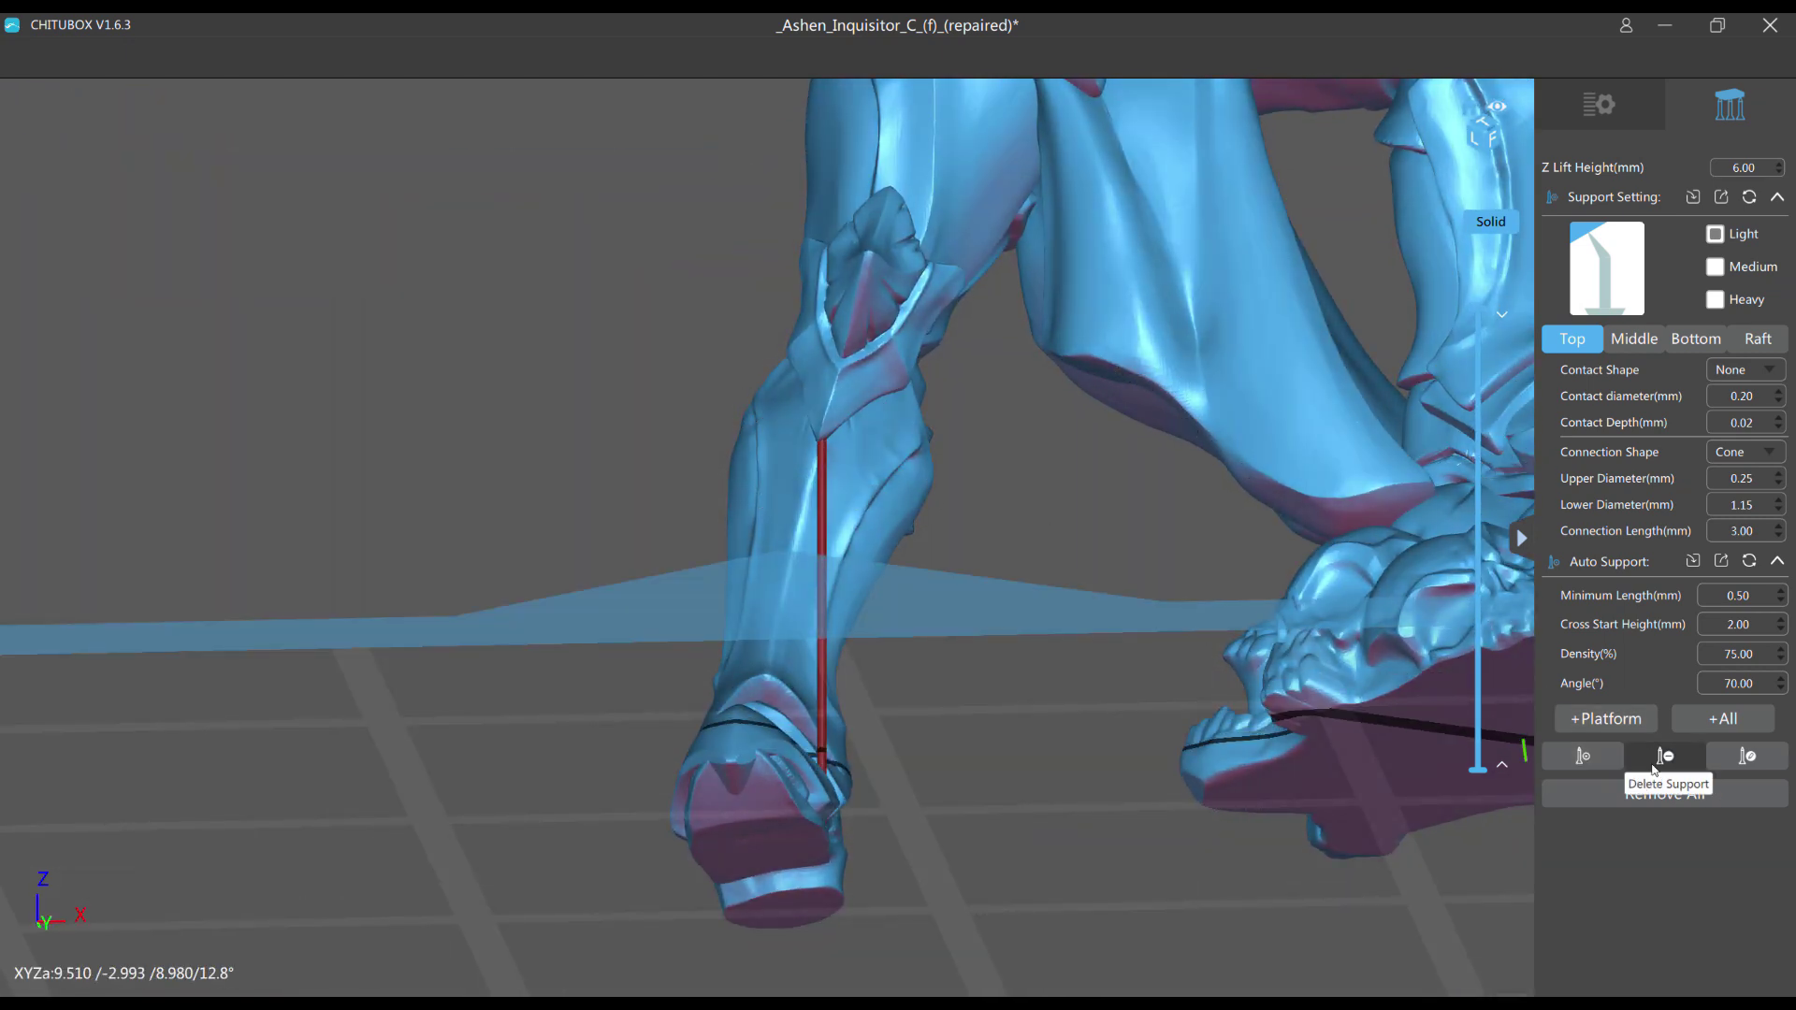
left_click(1667, 758)
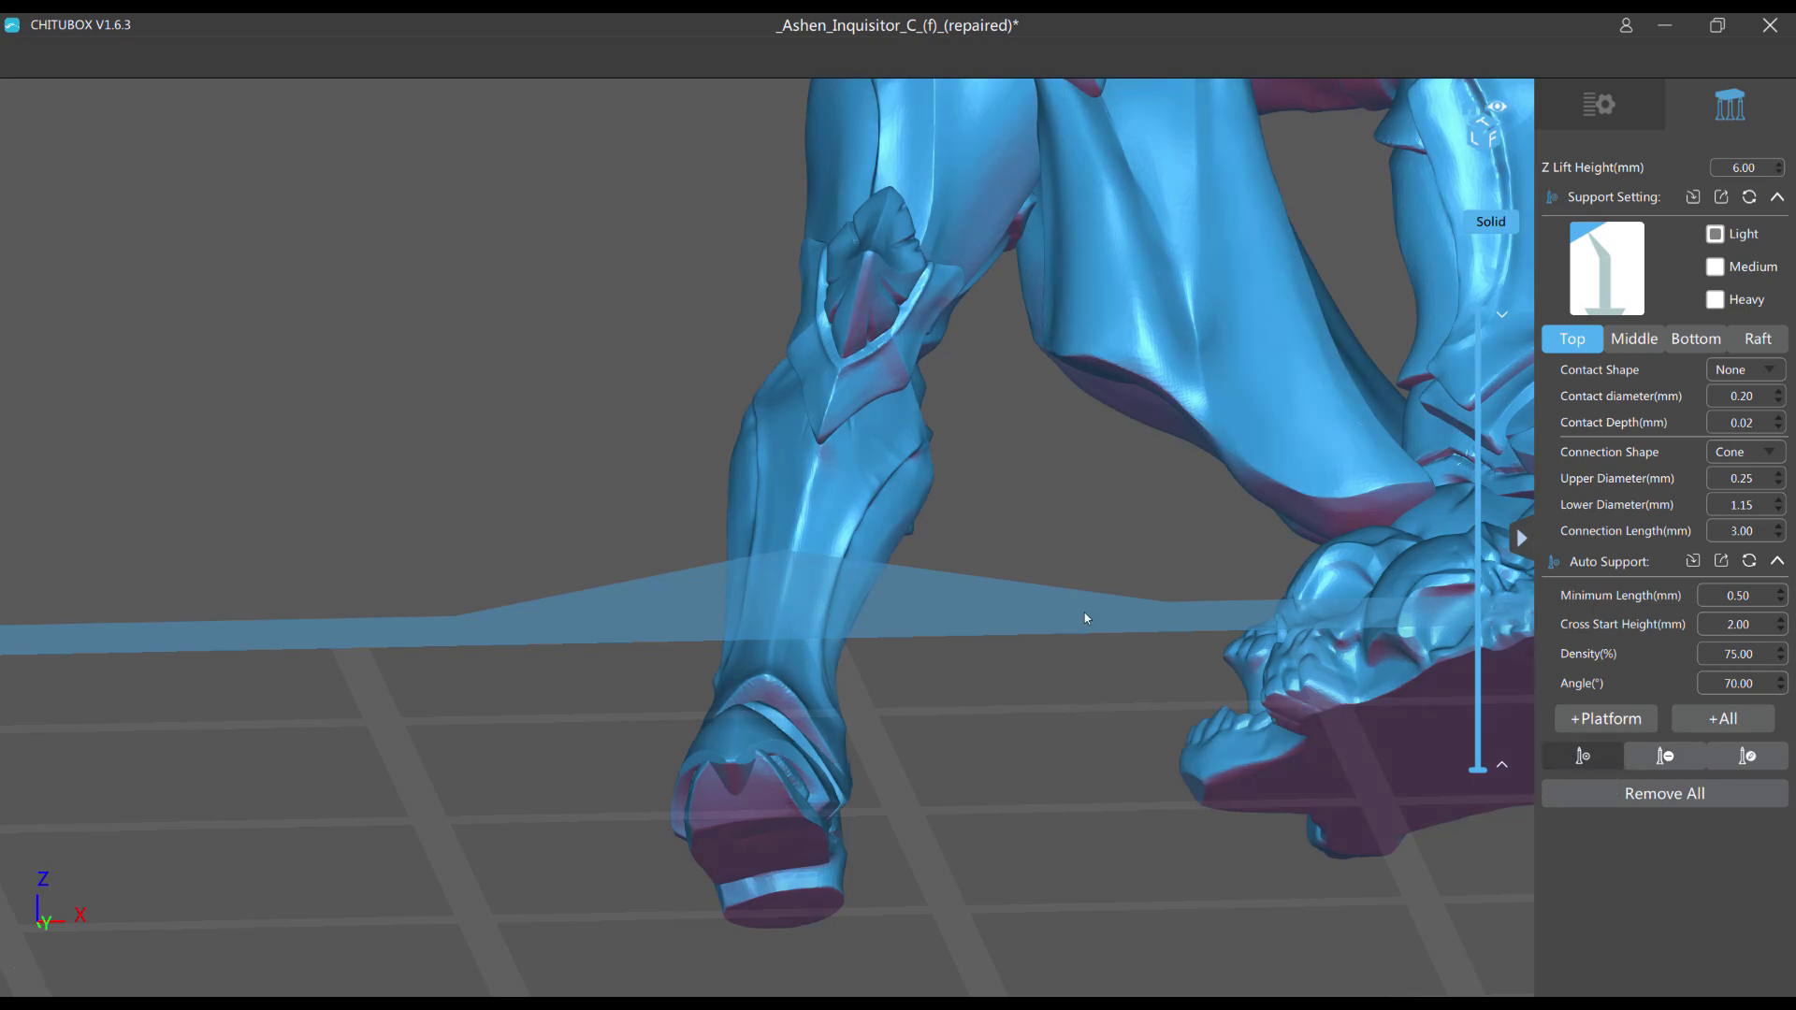
Step: Place a Light support under the toe of the boot on the standing leg and raise its pillar joint in support editing mode
mouse_move(1086, 617)
left_mouse_down()
mouse_move(1104, 618)
mouse_move(1066, 617)
left_mouse_up()
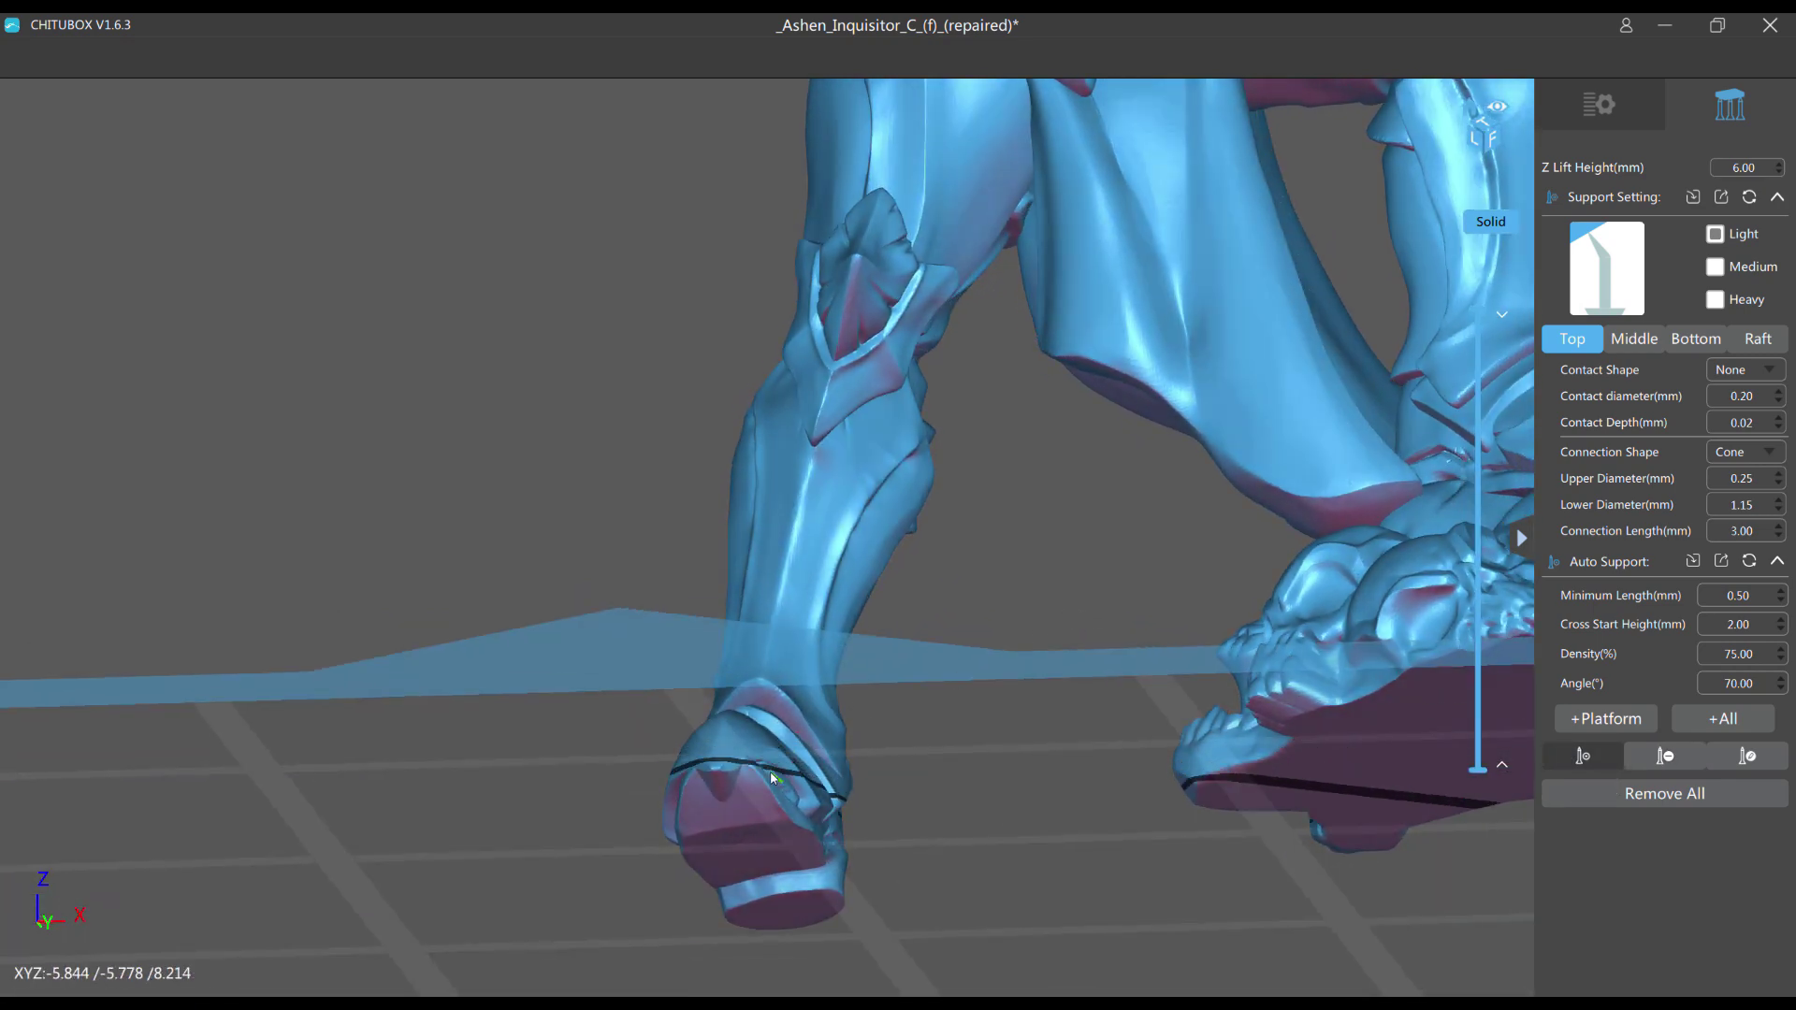
left_click(759, 786)
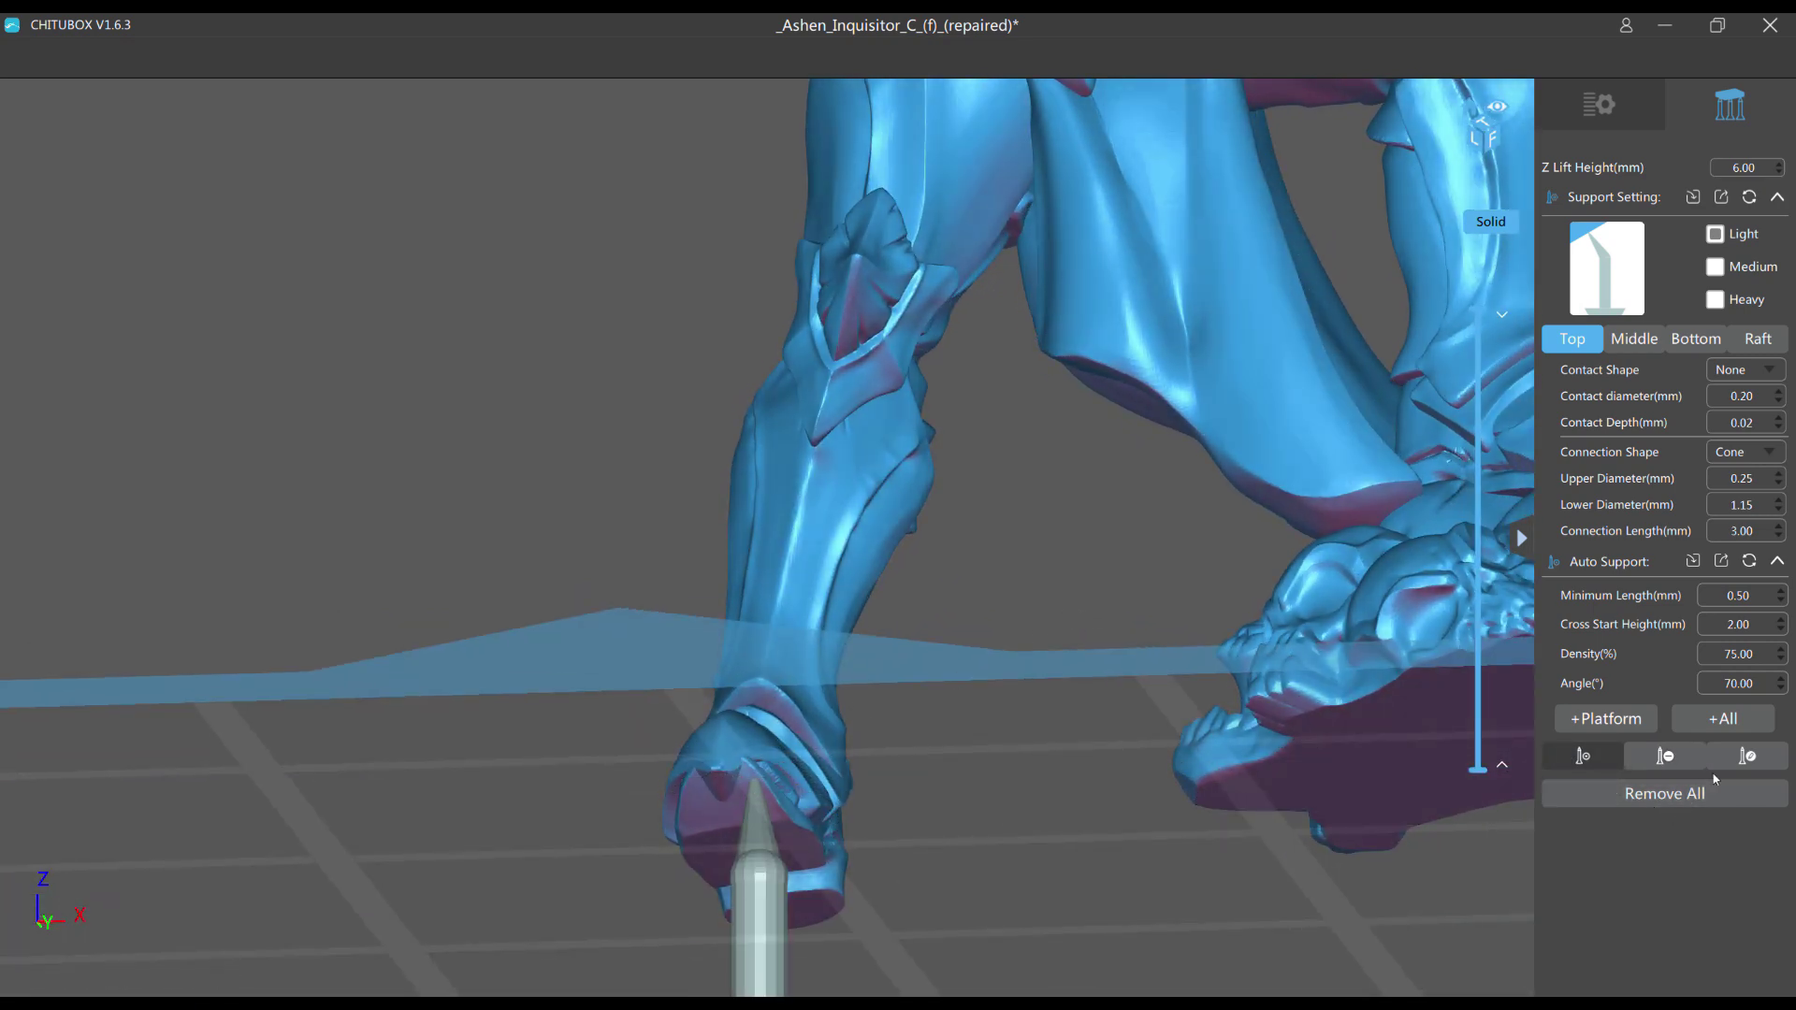
left_click(1747, 760)
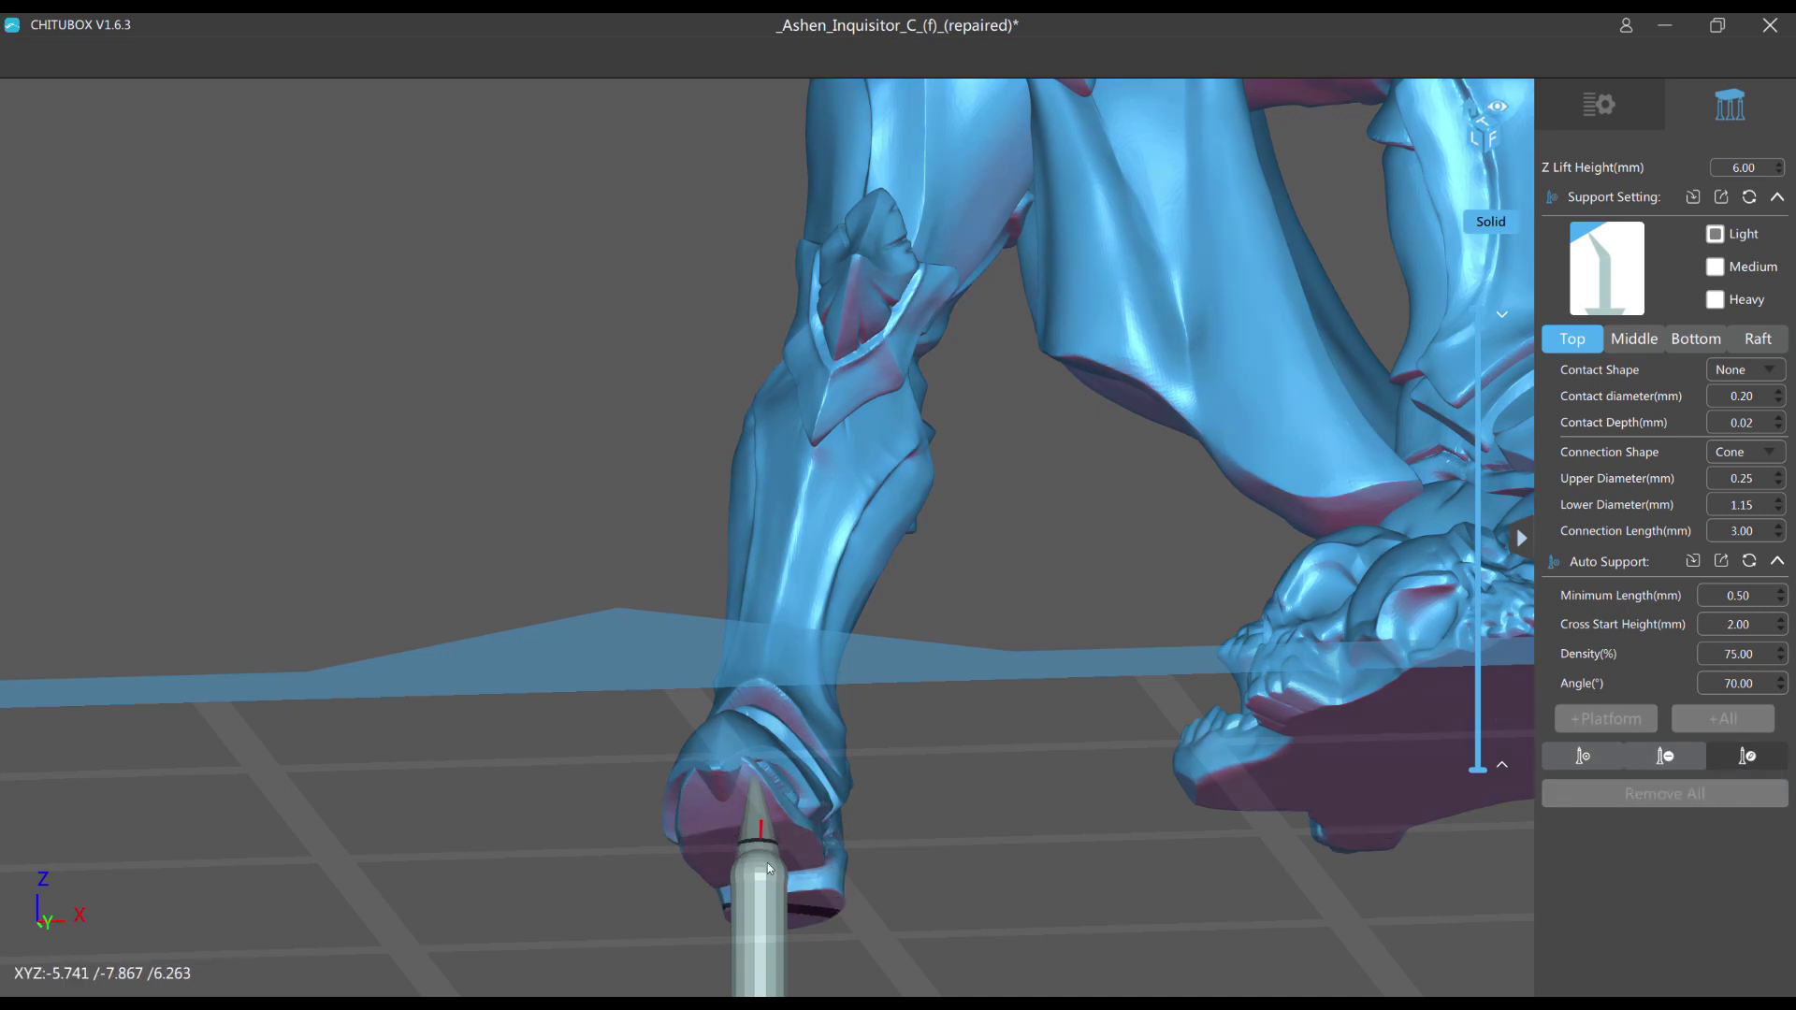
left_click_drag(769, 869, 783, 592)
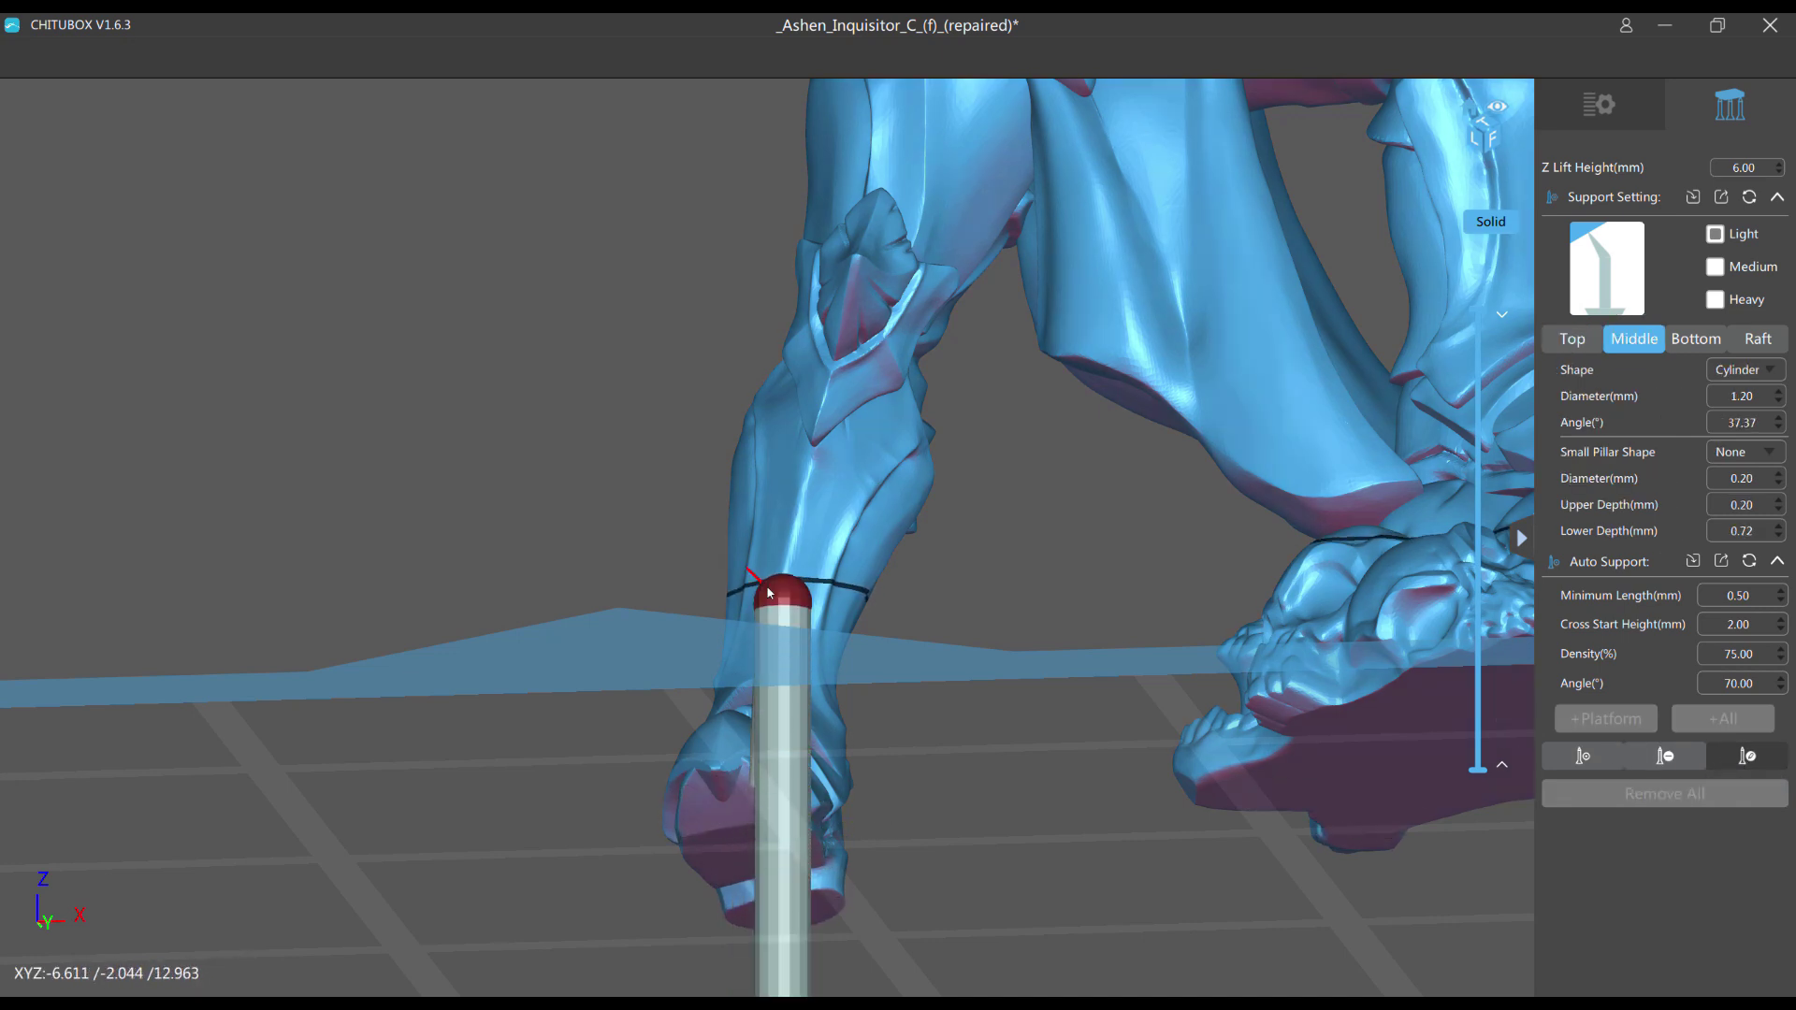
right_click_drag(783, 590, 837, 636)
Step: Move the edited support's contact point from the boot up to the lower tip of the knee guard
left_click_drag(863, 742, 856, 448)
right_click_drag(722, 371, 687, 349)
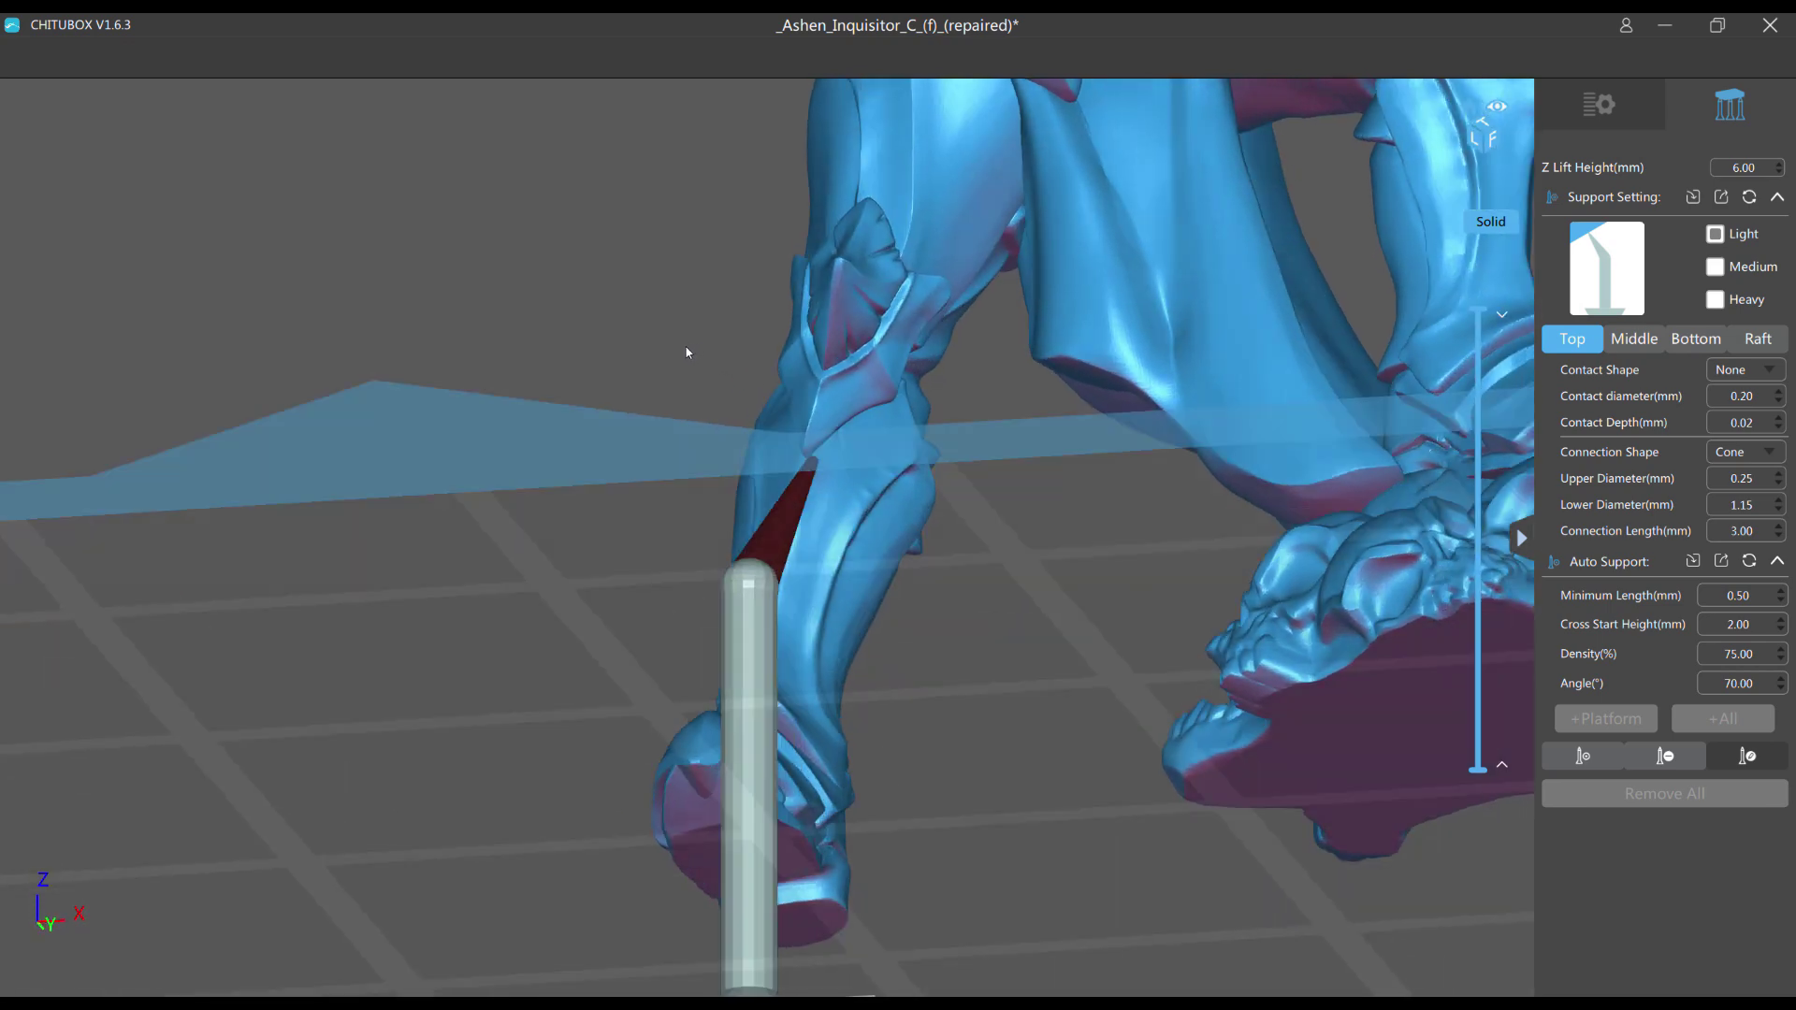
scroll(688, 349, "up", 4)
left_click_drag(853, 385, 834, 378)
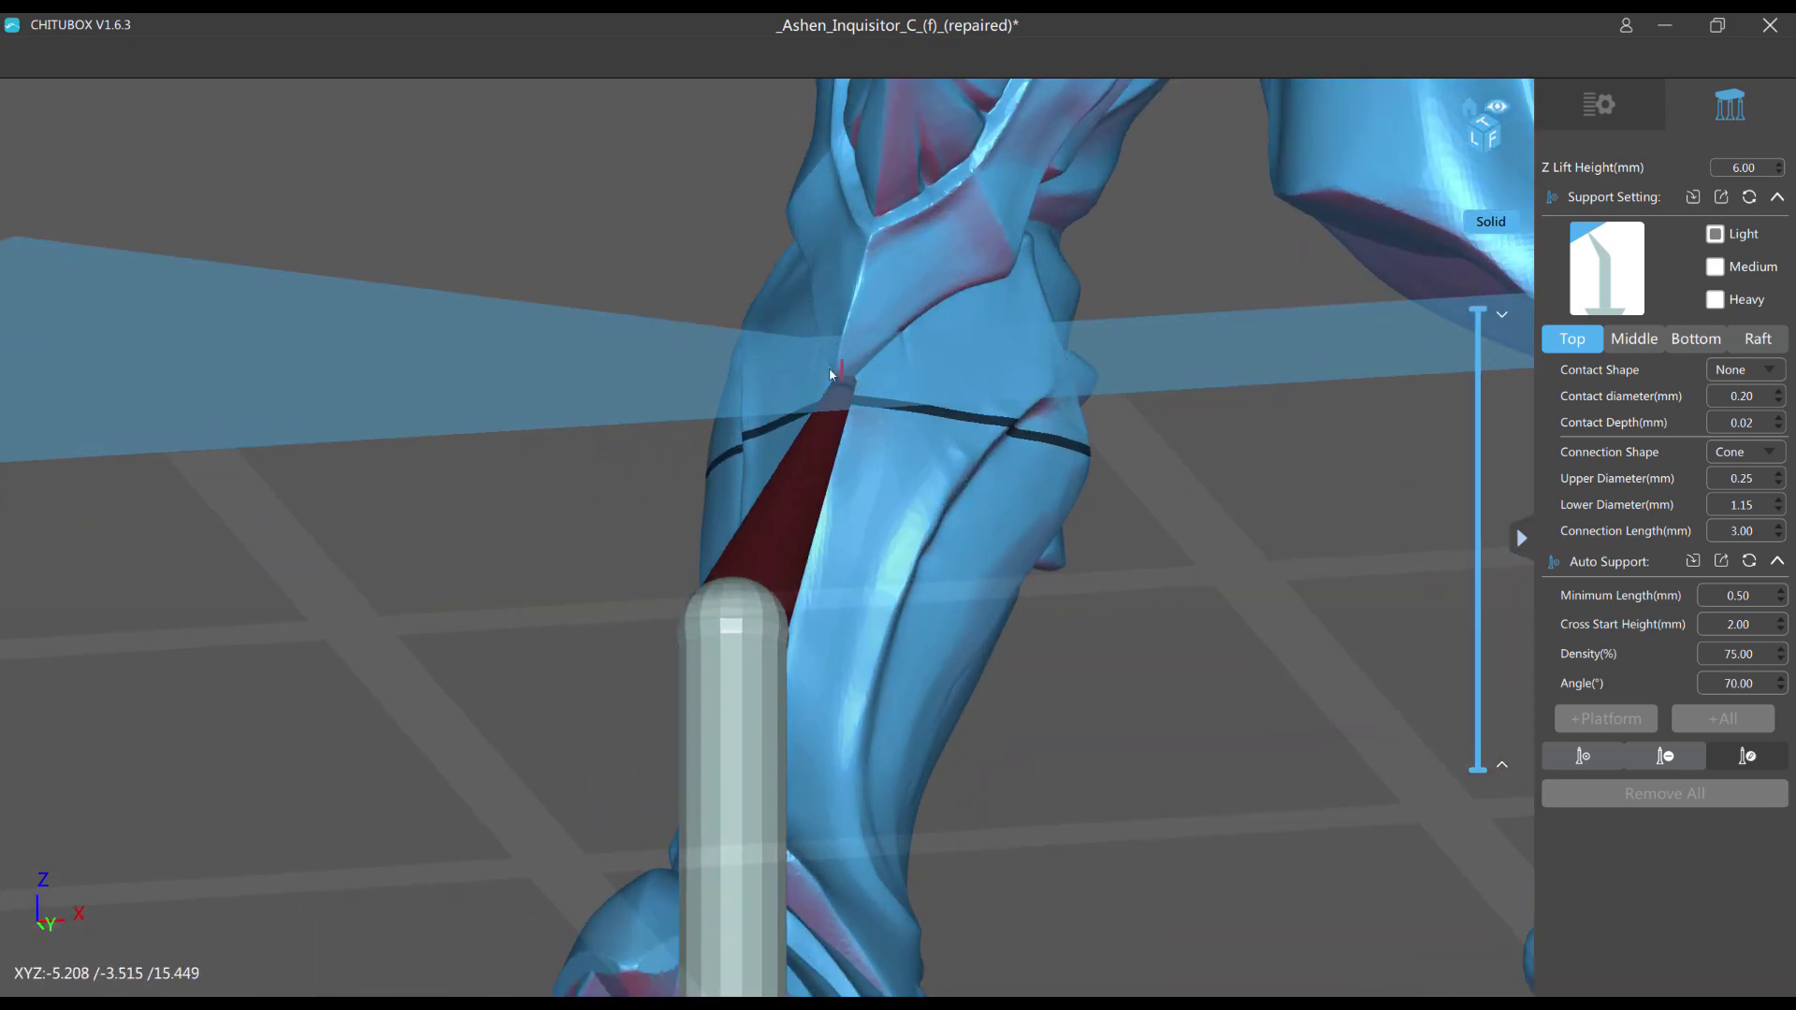
Step: Set the knee guard support's top connection to 0.15 mm upper diameter and 1.25 mm lower diameter
scroll(728, 304, "down", 4)
right_click_drag(729, 304, 709, 291)
scroll(709, 297, "up", 2)
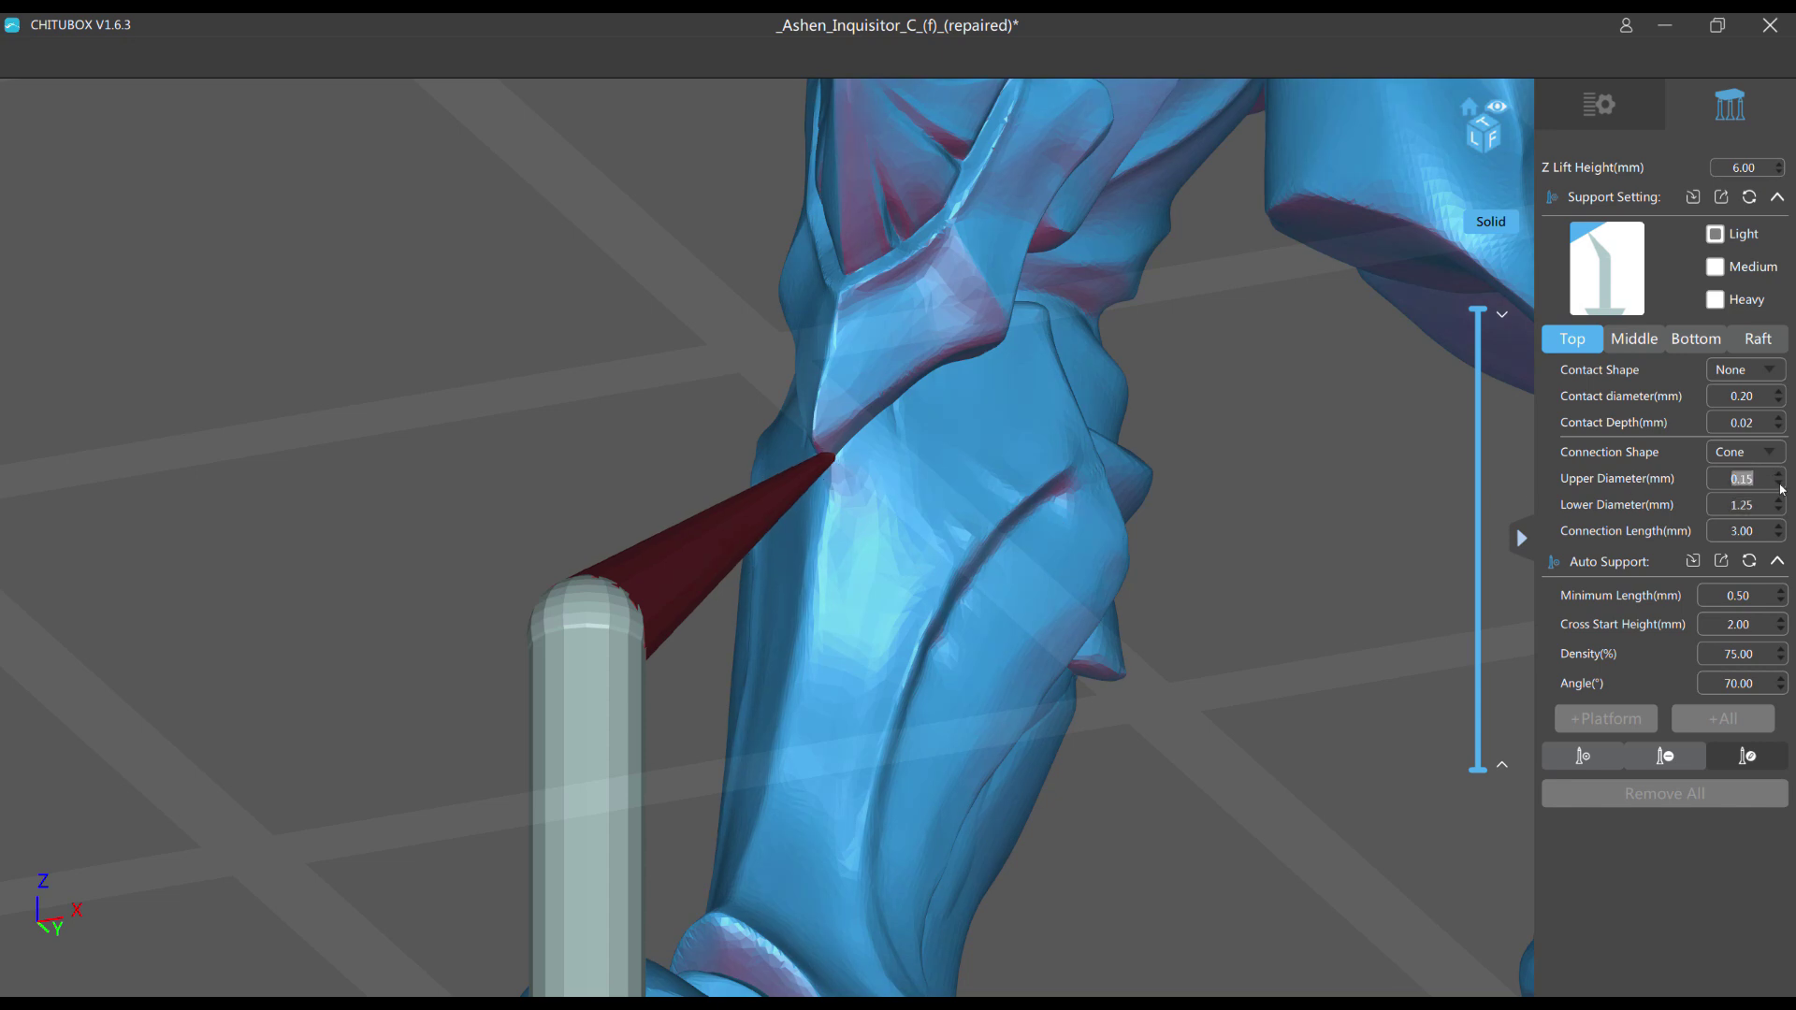
right_click_drag(850, 417, 820, 404)
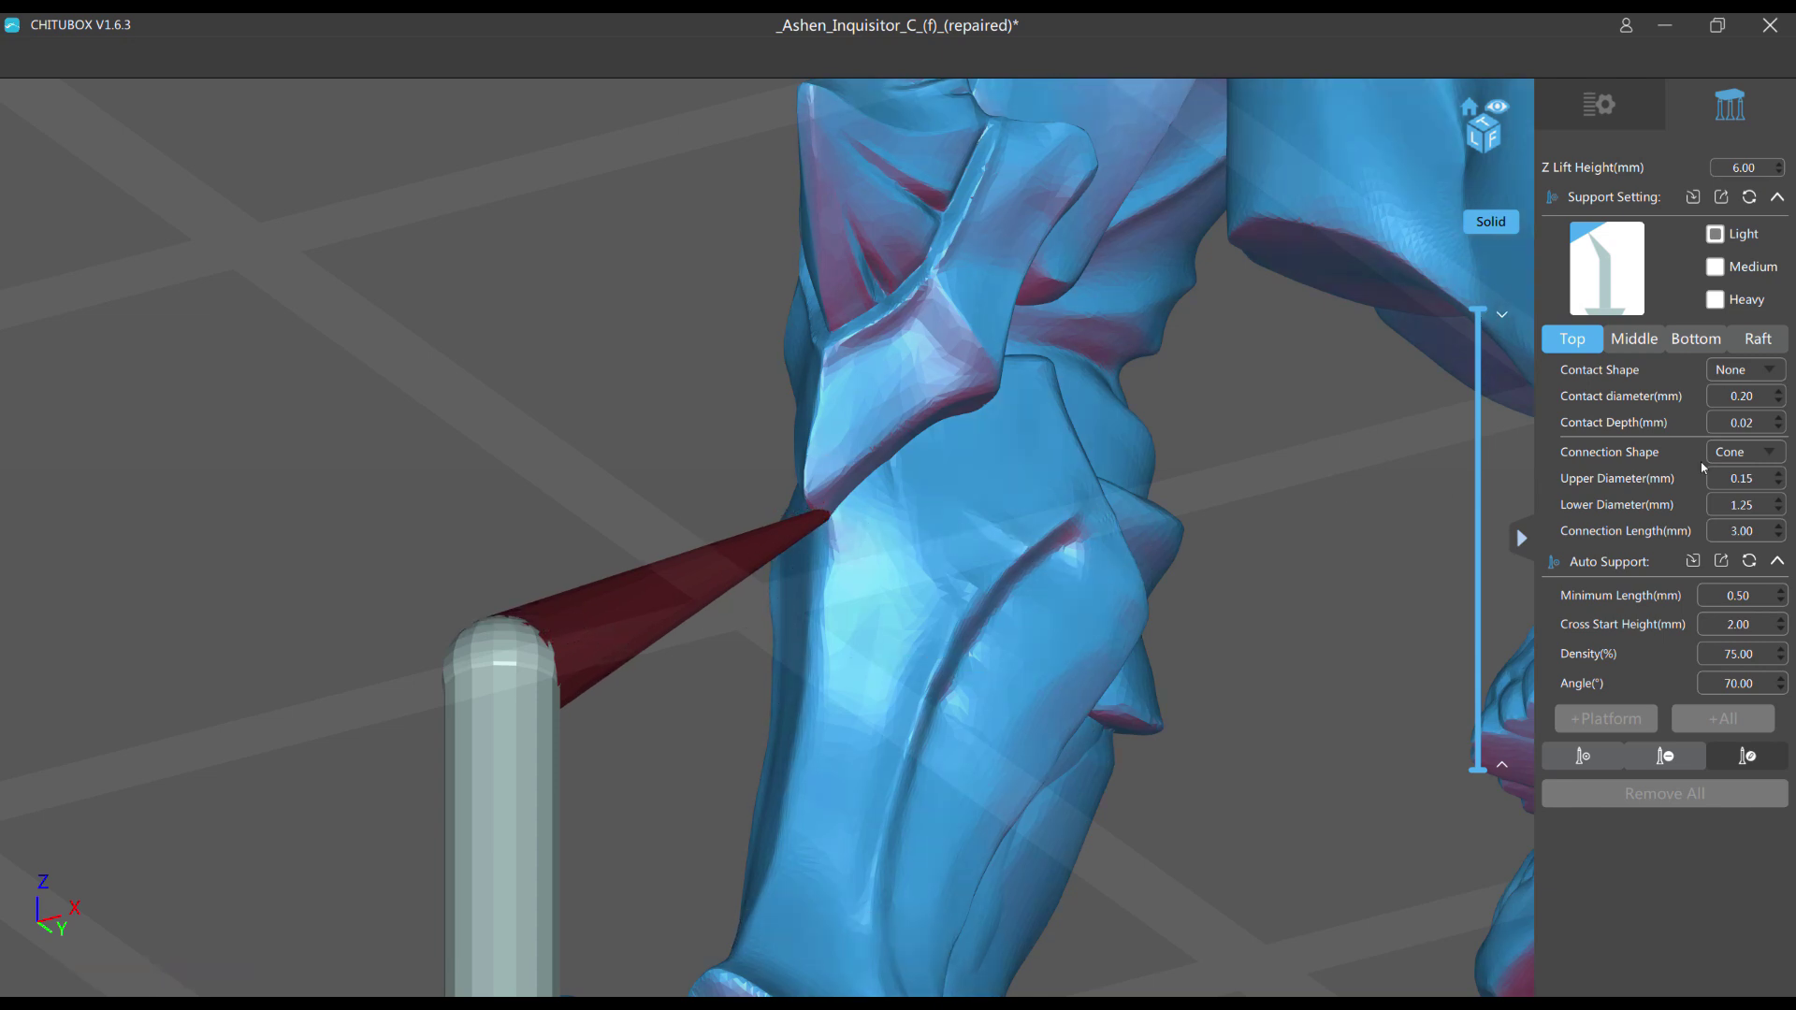
Step: Set the middle pillar diameter of the knee guard support to 1.40 mm
left_click(1651, 345)
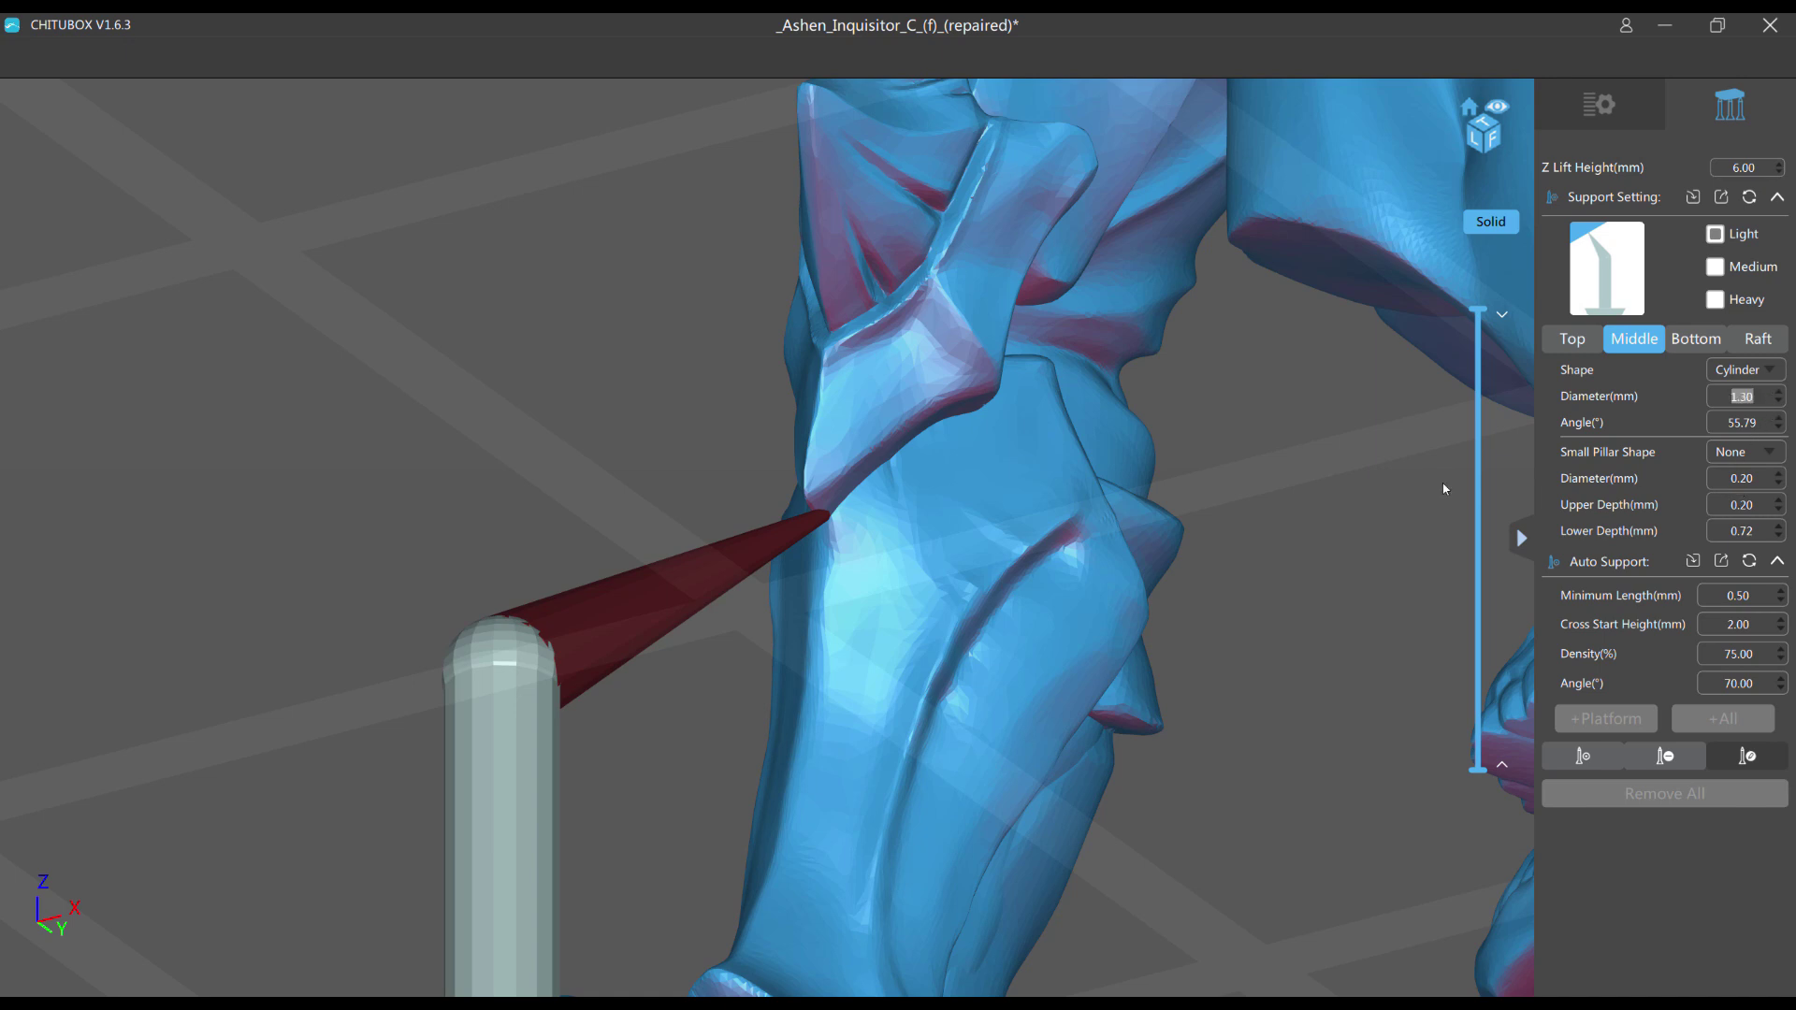
left_click(1776, 400)
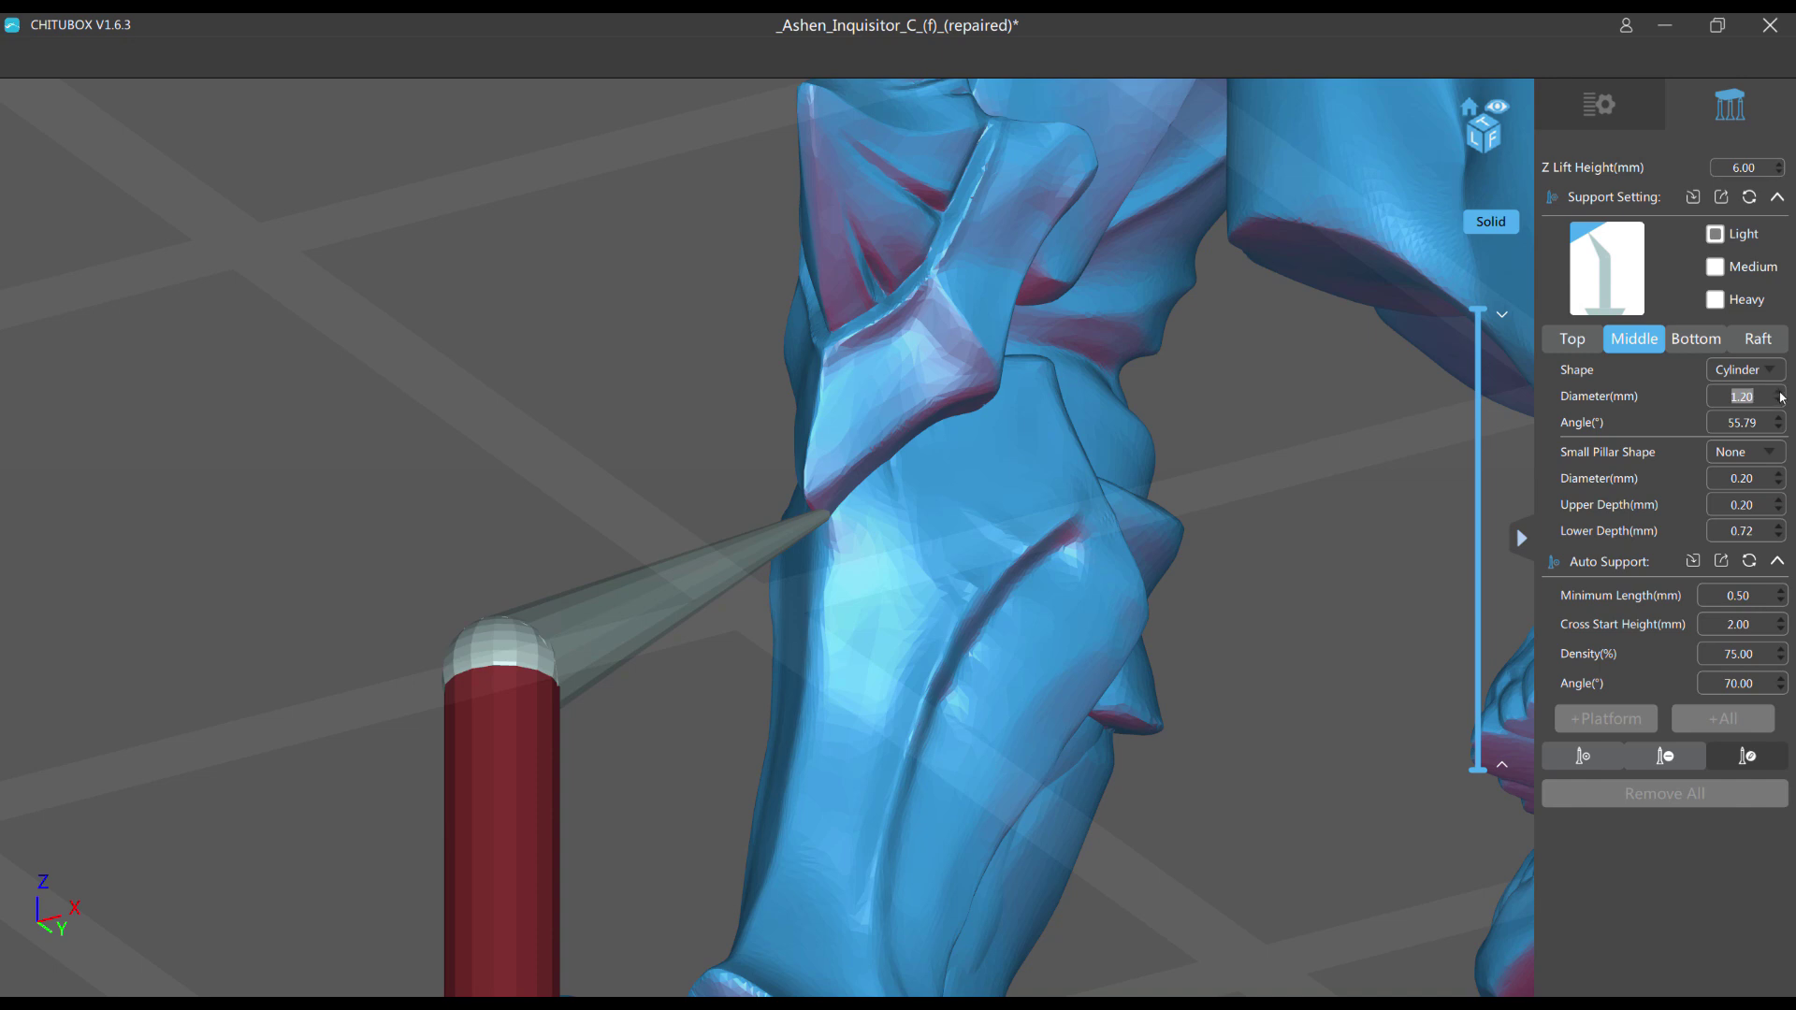
left_click(1780, 392)
left_click(1779, 392)
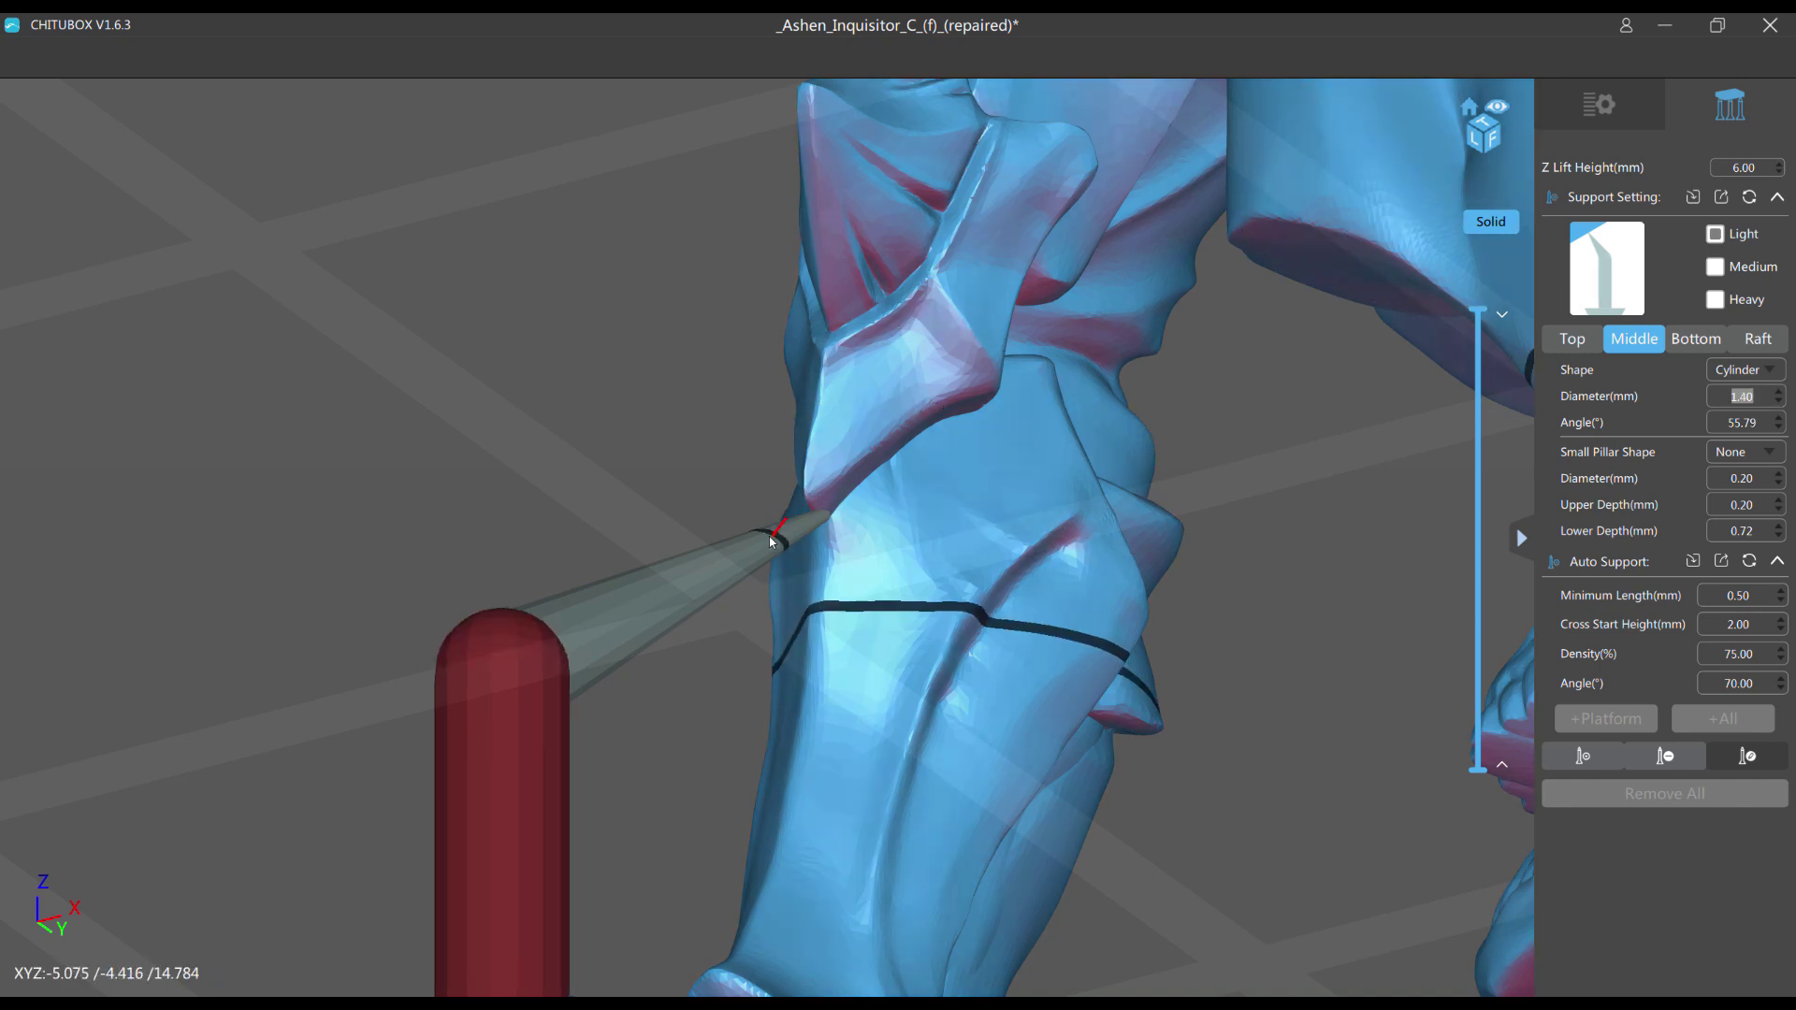
Step: Set the lower diameter of the support's top connection cone to 1.35 mm
left_click(1586, 341)
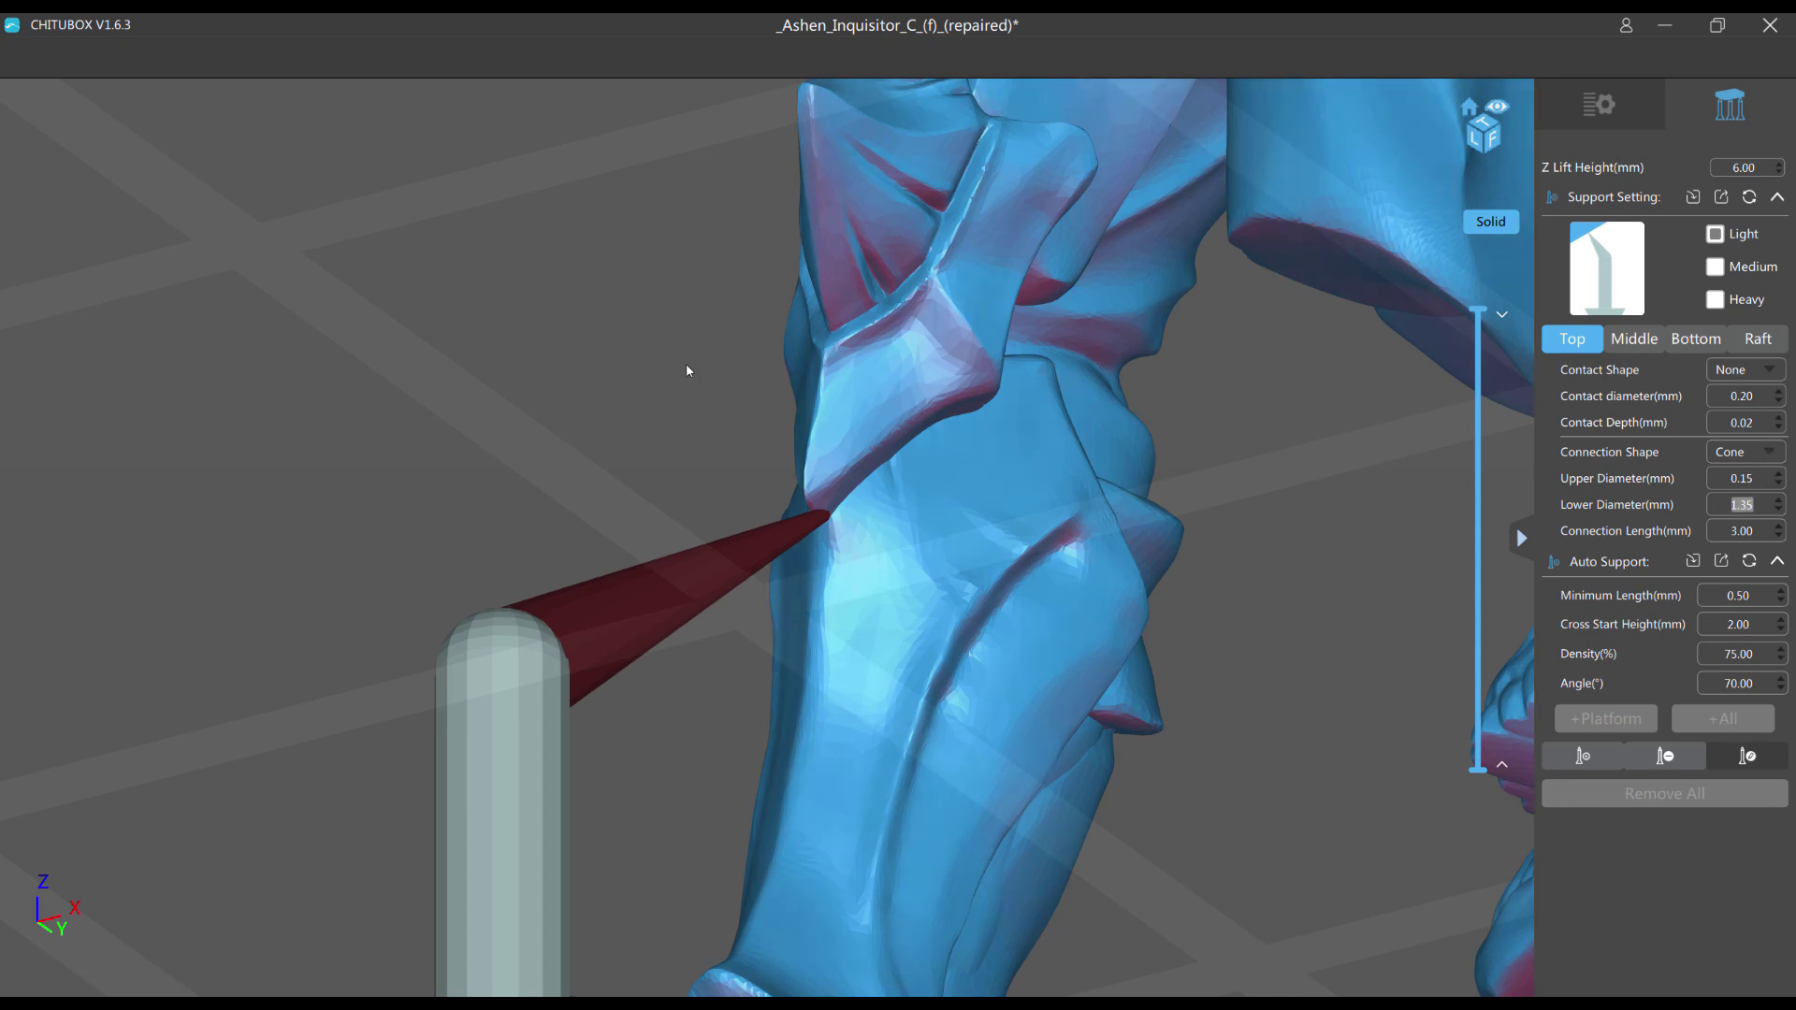
right_click_drag(687, 371, 656, 395)
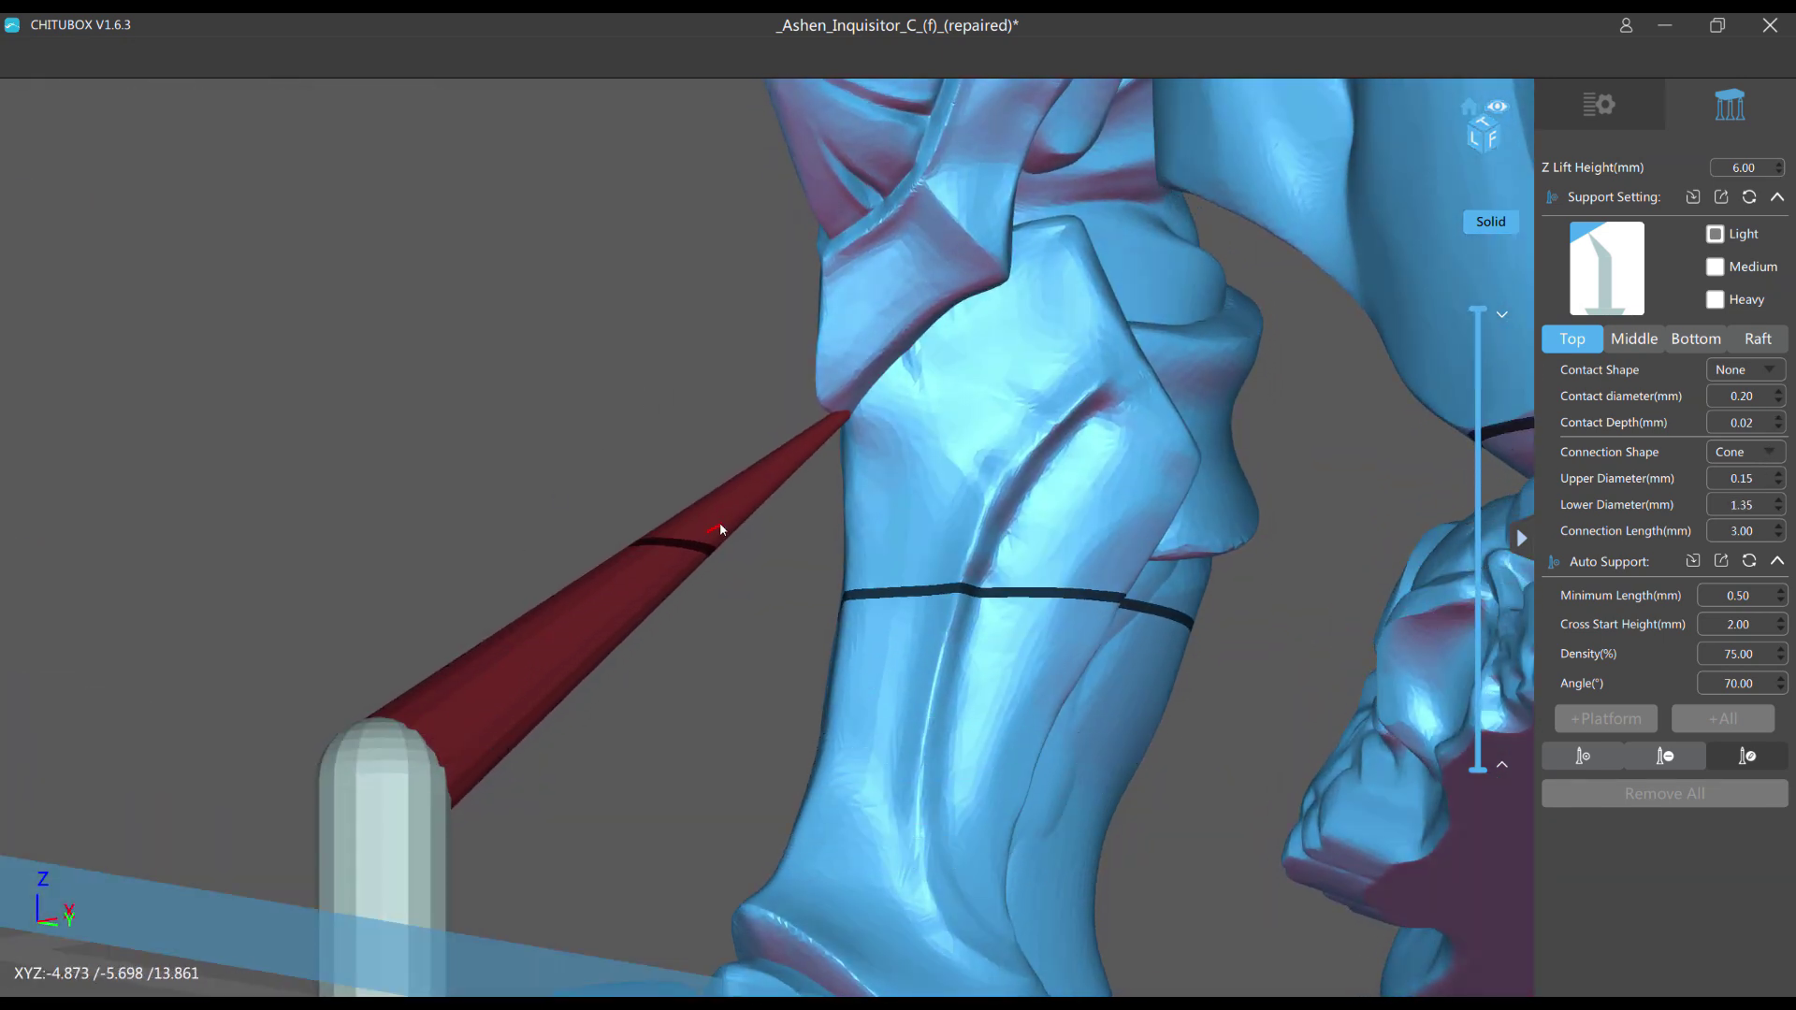
mouse_move(821, 421)
left_mouse_down()
mouse_move(884, 423)
mouse_move(794, 385)
mouse_move(816, 427)
left_mouse_up()
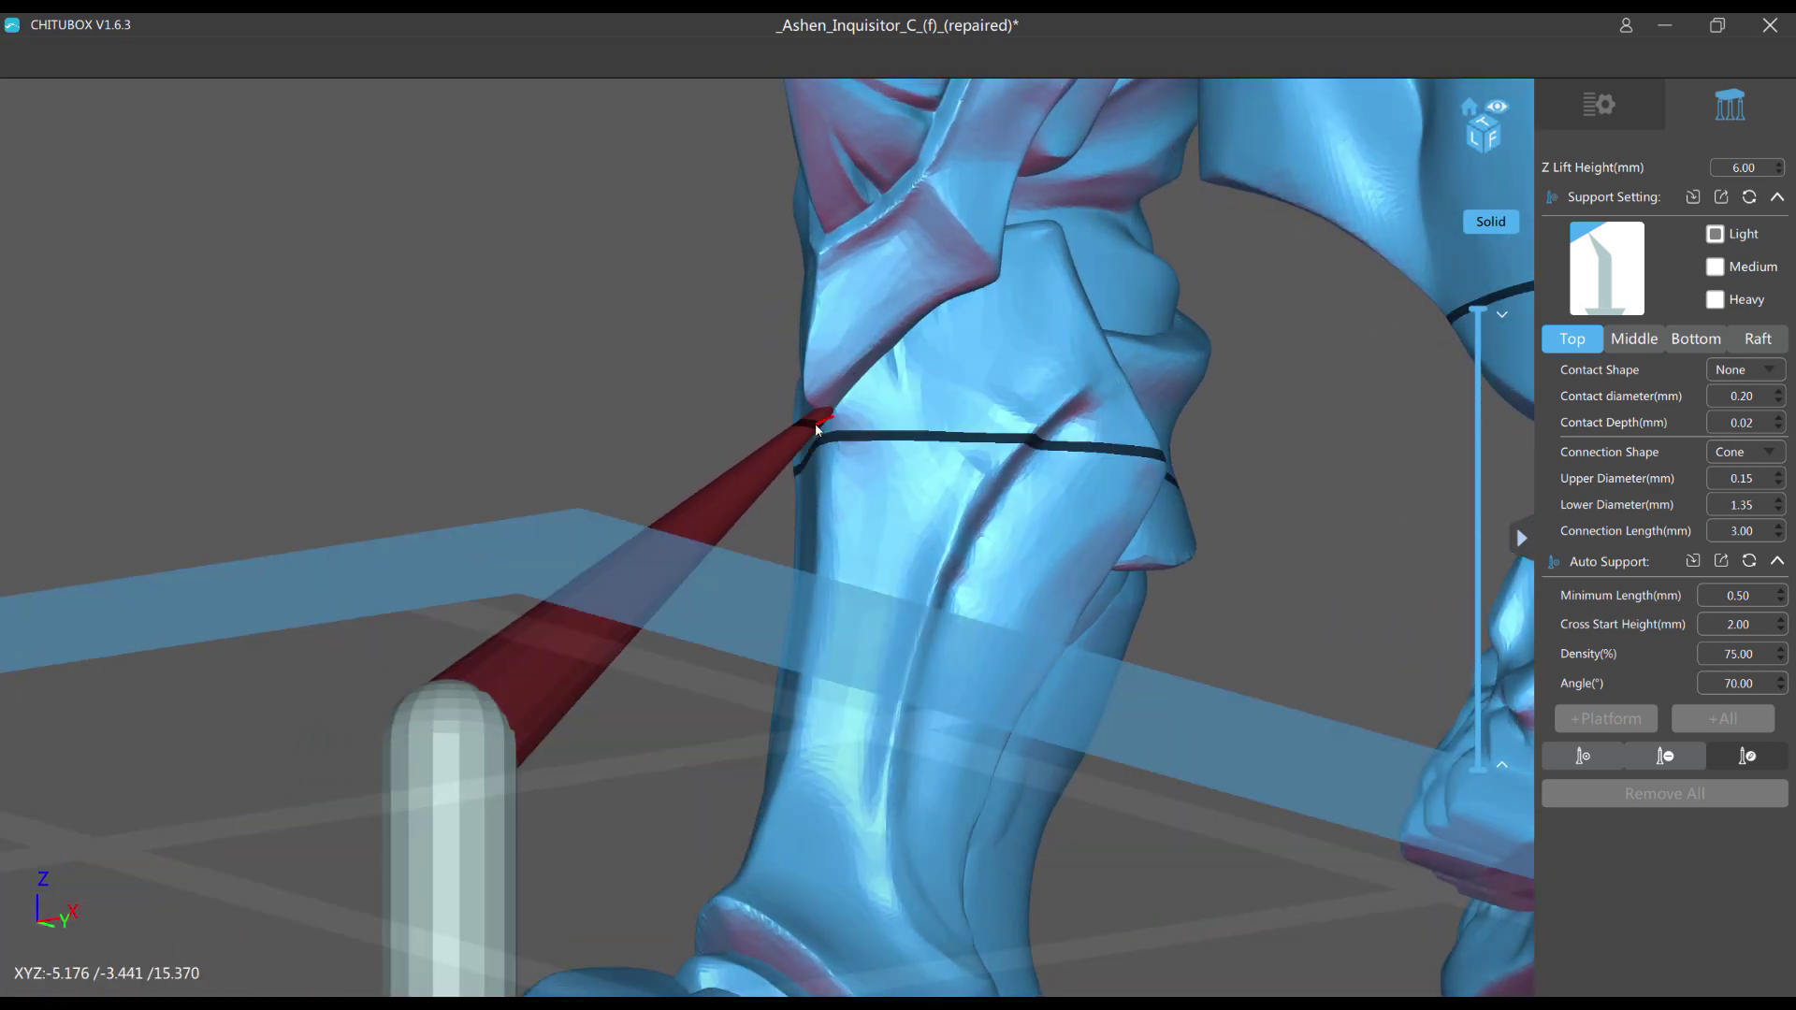
Step: Try an upper diameter of 0.05 mm on the connection cone, and set it back to 0.15 mm
left_click(1779, 483)
scroll(842, 375, "up", 3)
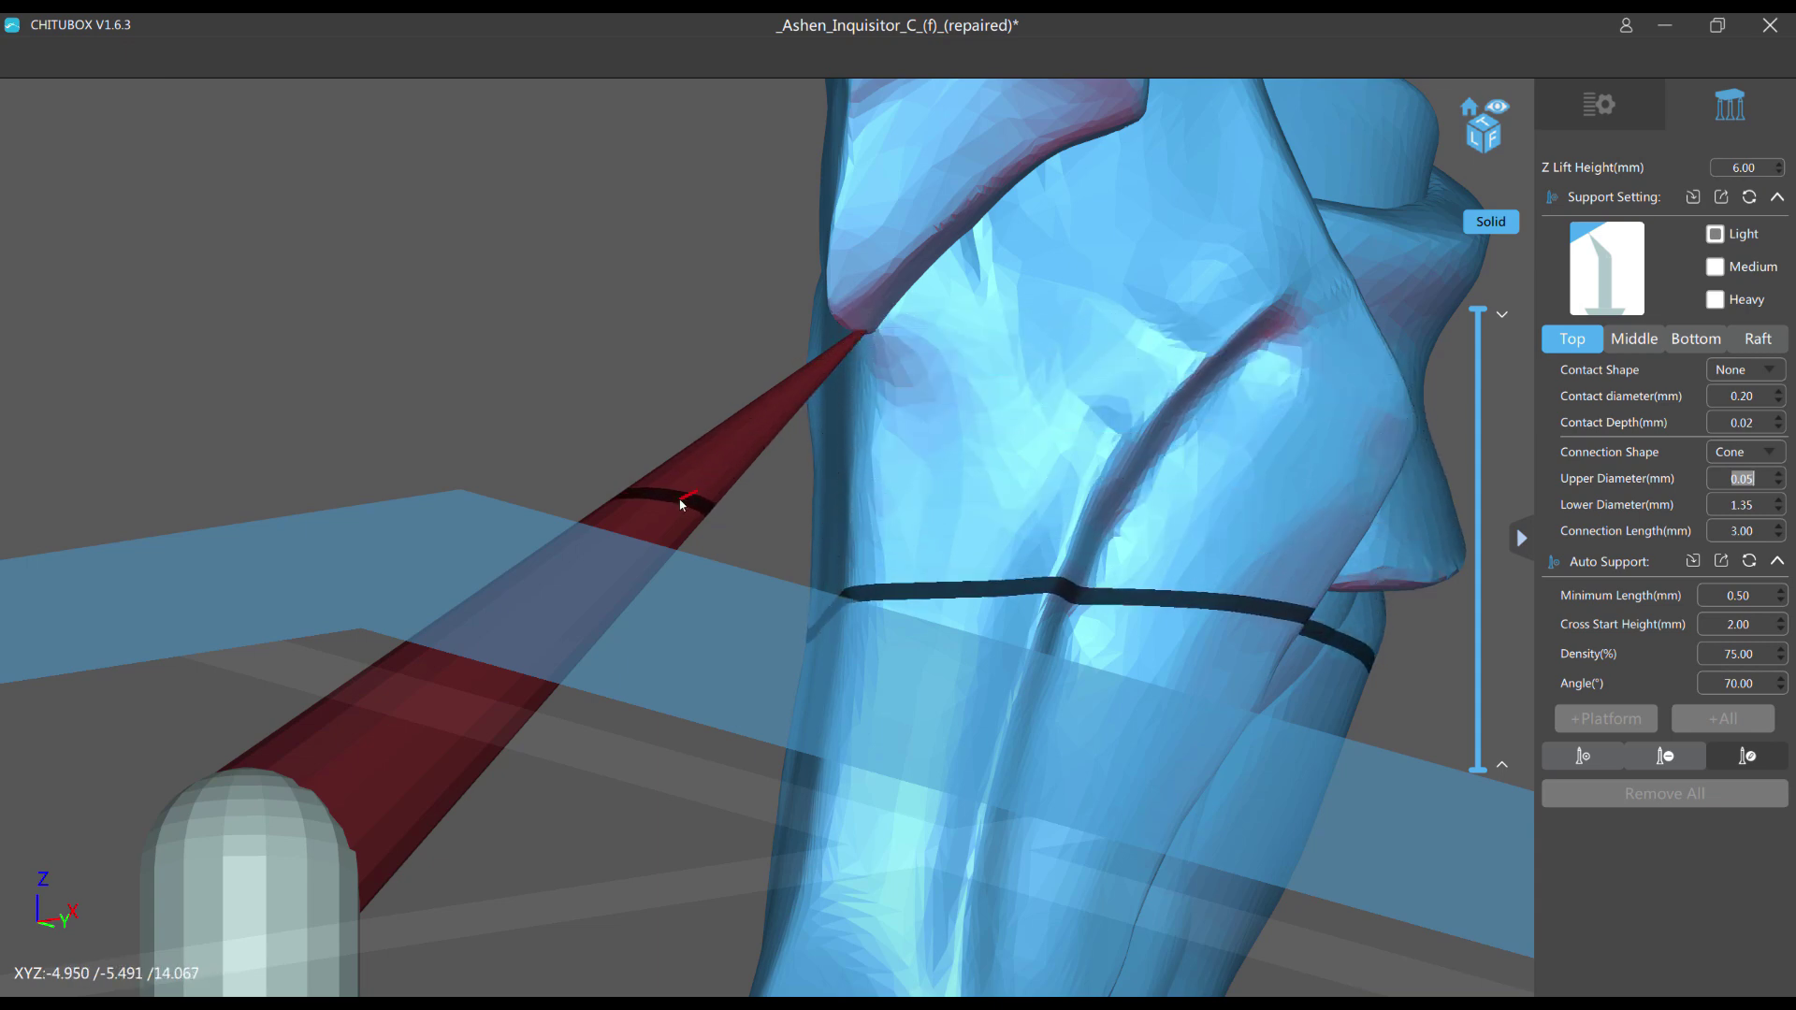
scroll(633, 327, "down", 3)
scroll(633, 328, "down", 6)
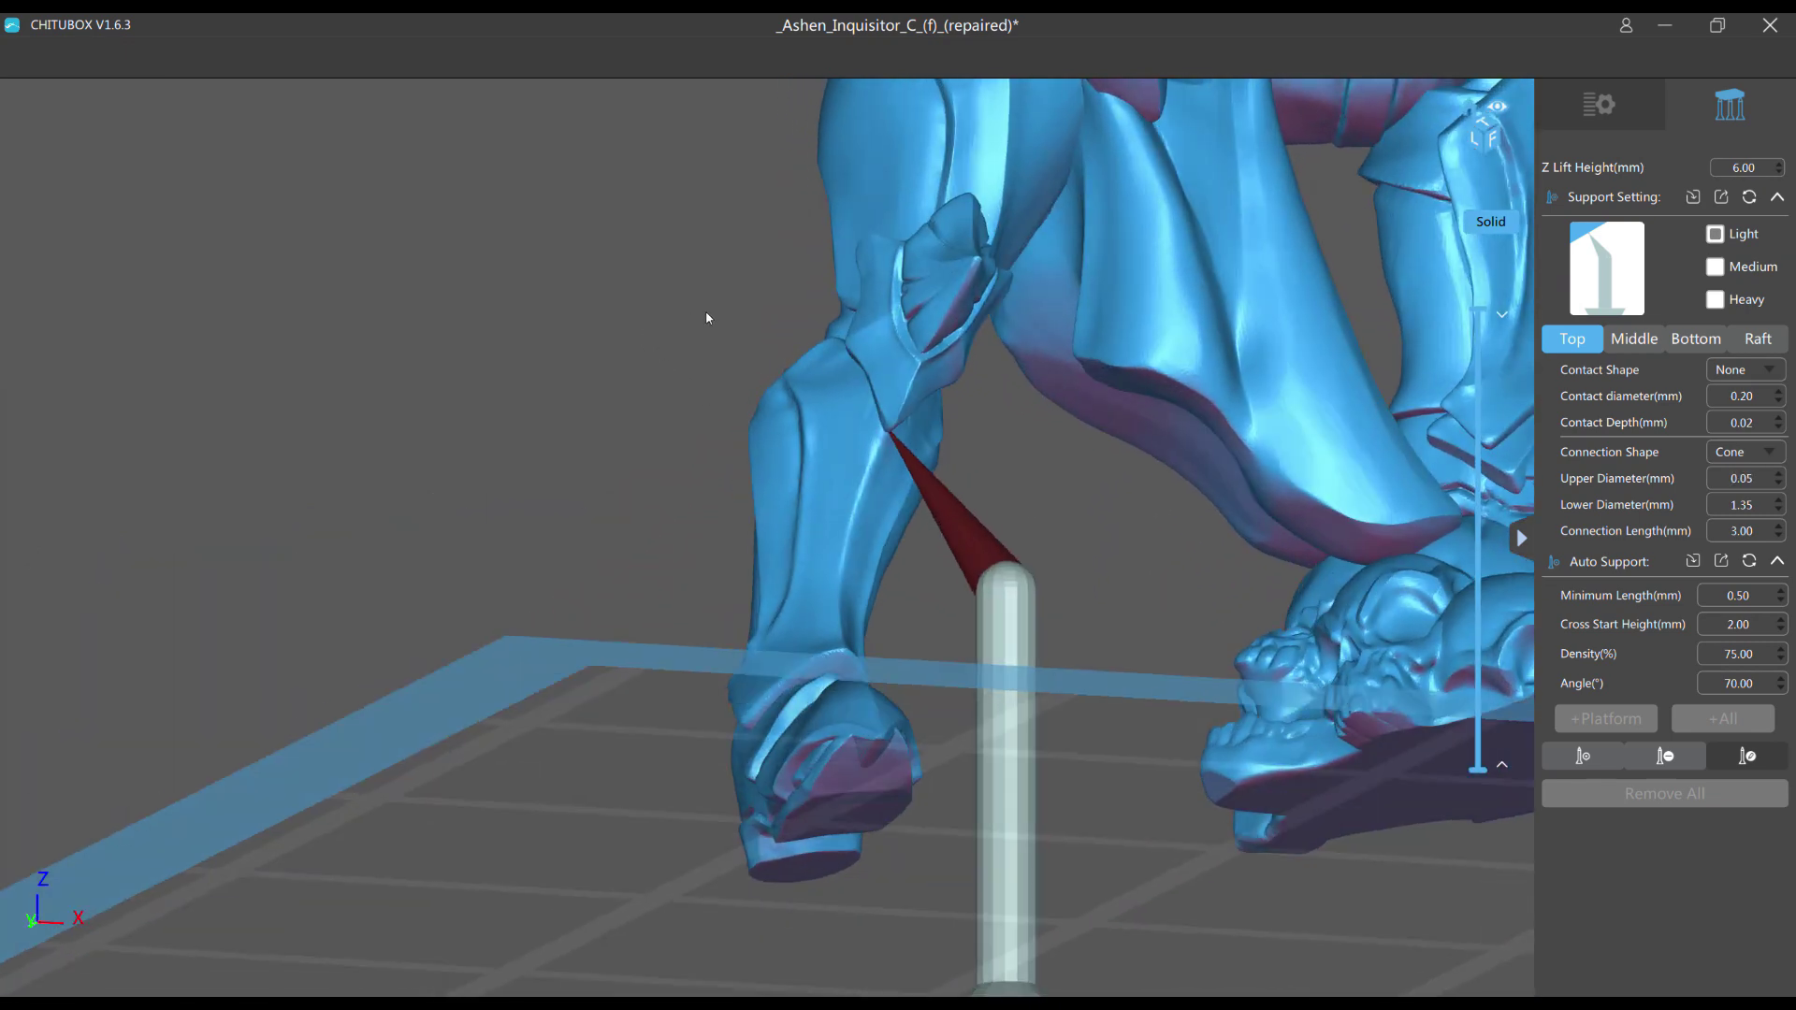
scroll(659, 314, "up", 8)
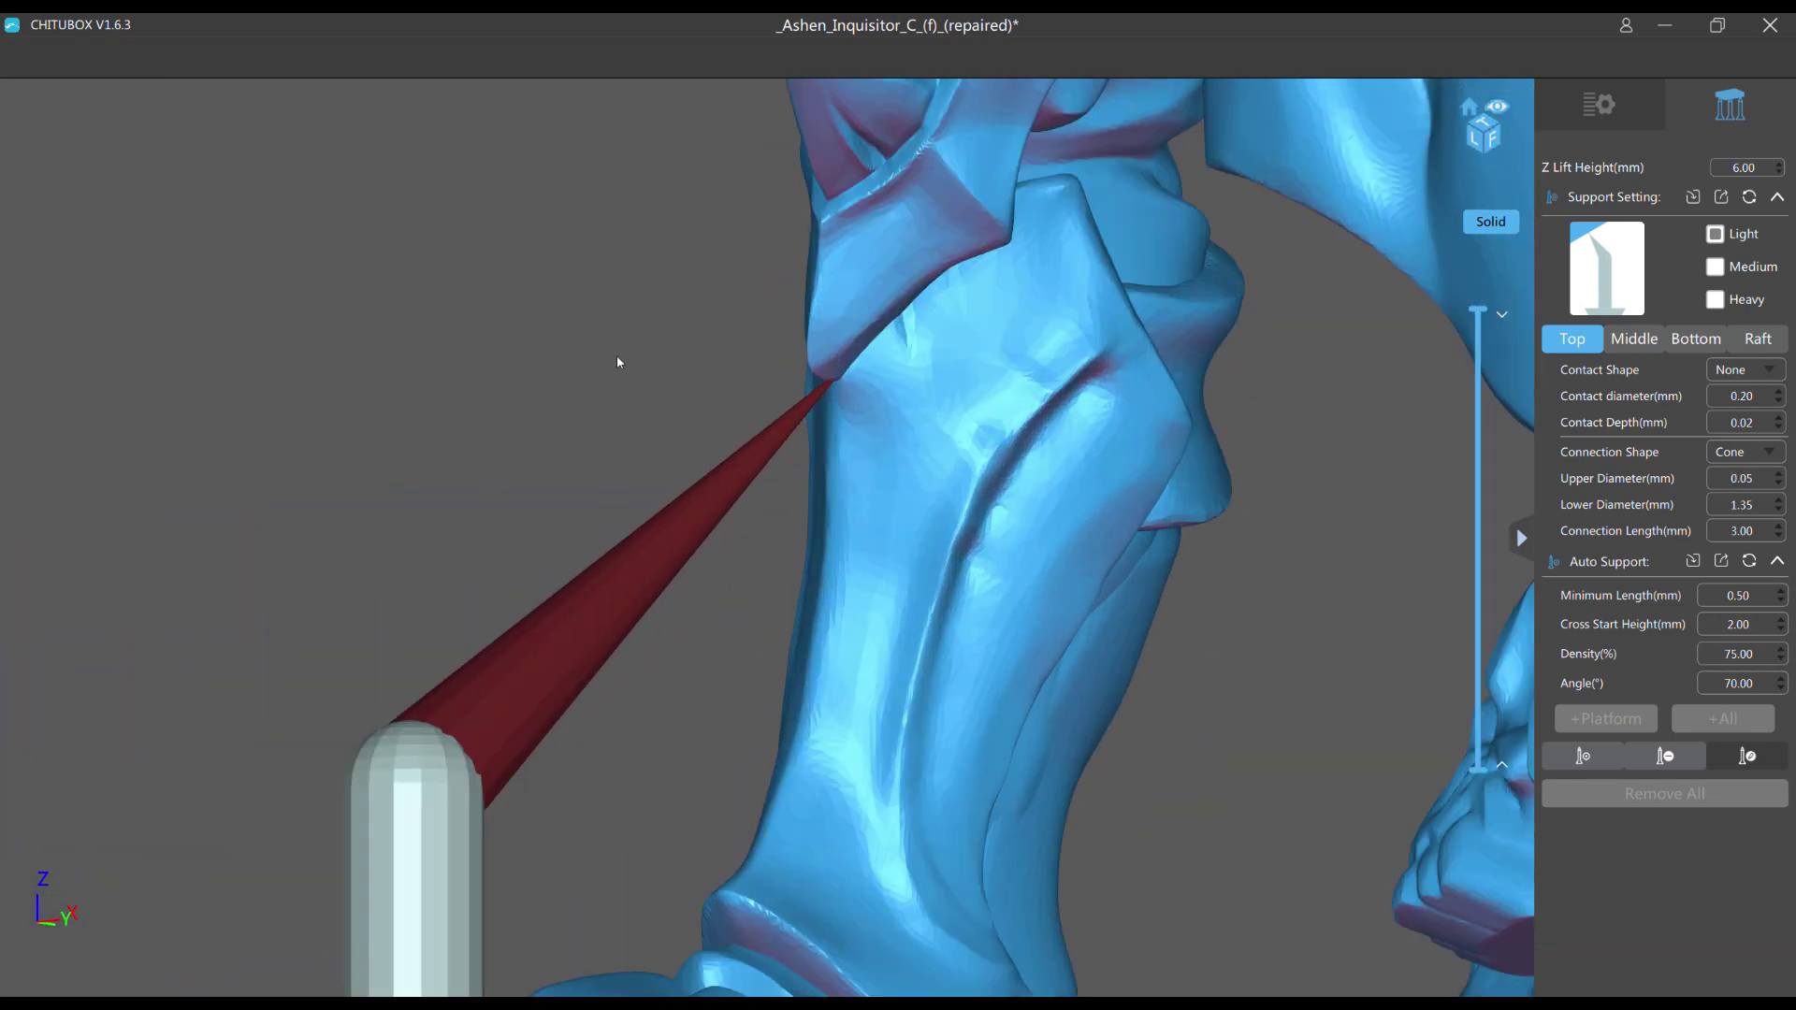
left_click(1780, 474)
Step: Inspect the angled knee guard support and its clearance from the leg from several sides
scroll(823, 429, "down", 3)
right_click_drag(819, 430, 935, 384)
scroll(835, 375, "down", 4)
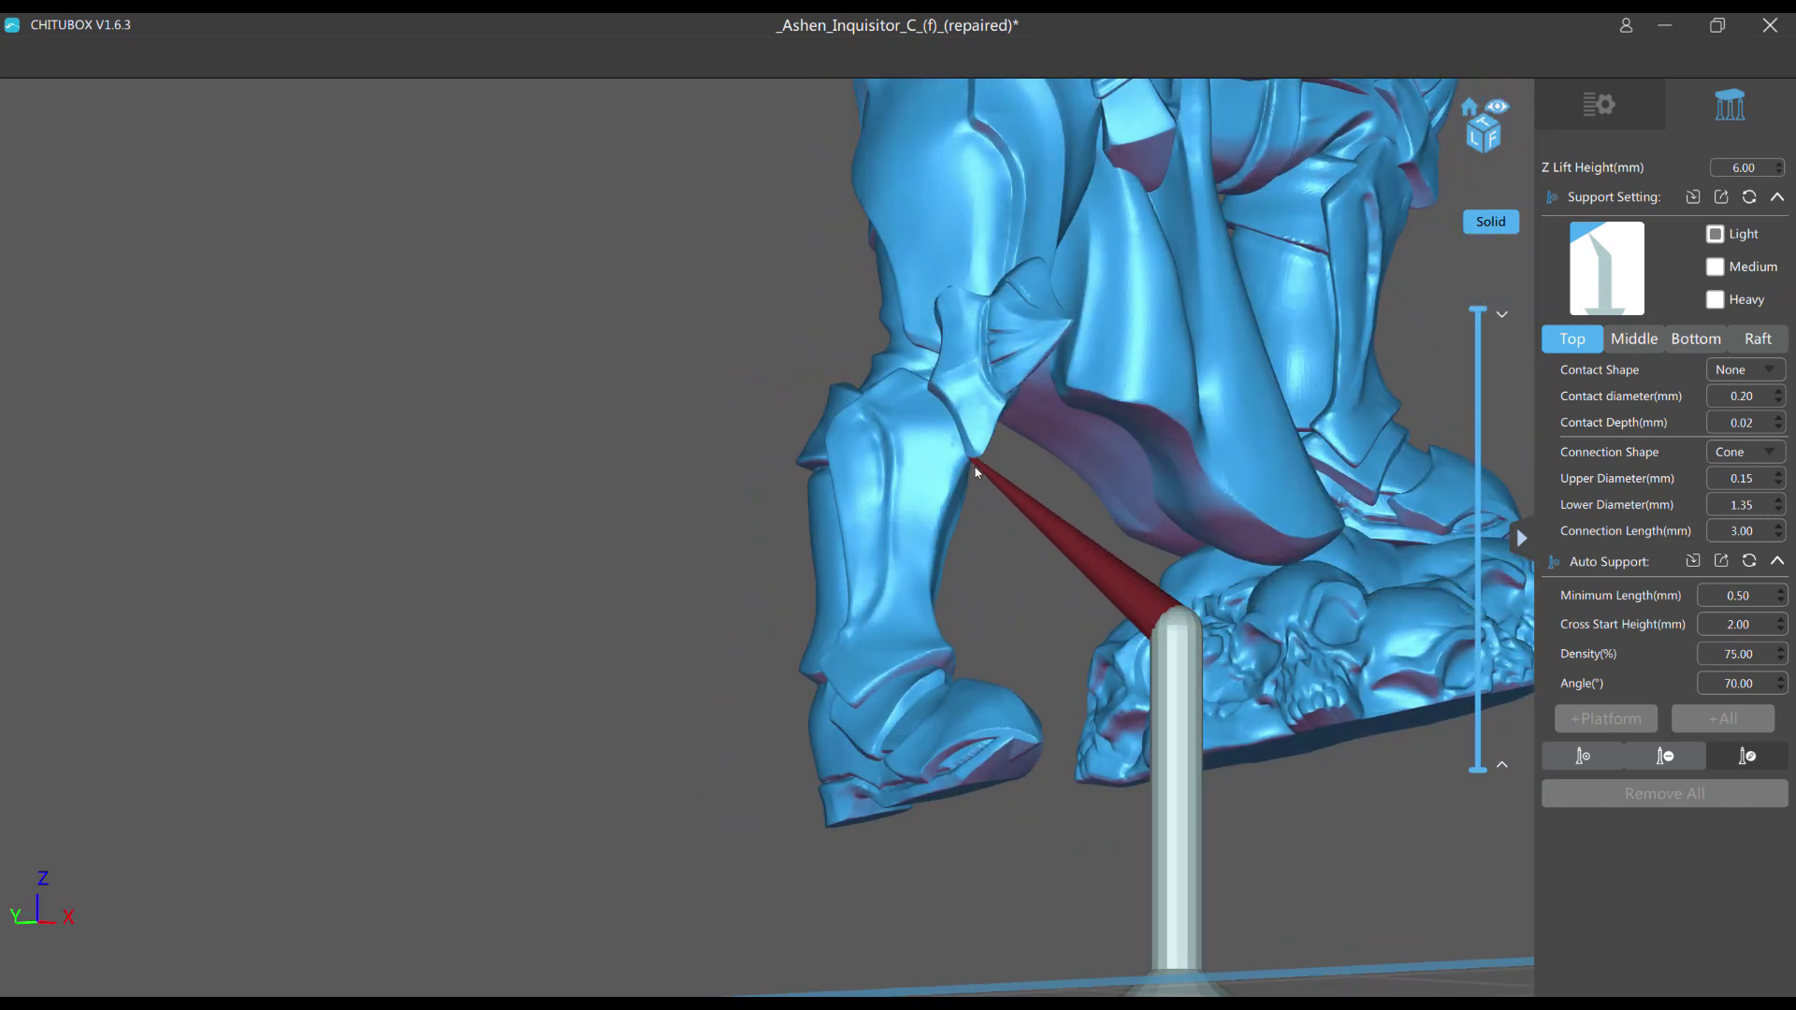
right_click_drag(976, 473, 513, 402)
scroll(513, 402, "up", 3)
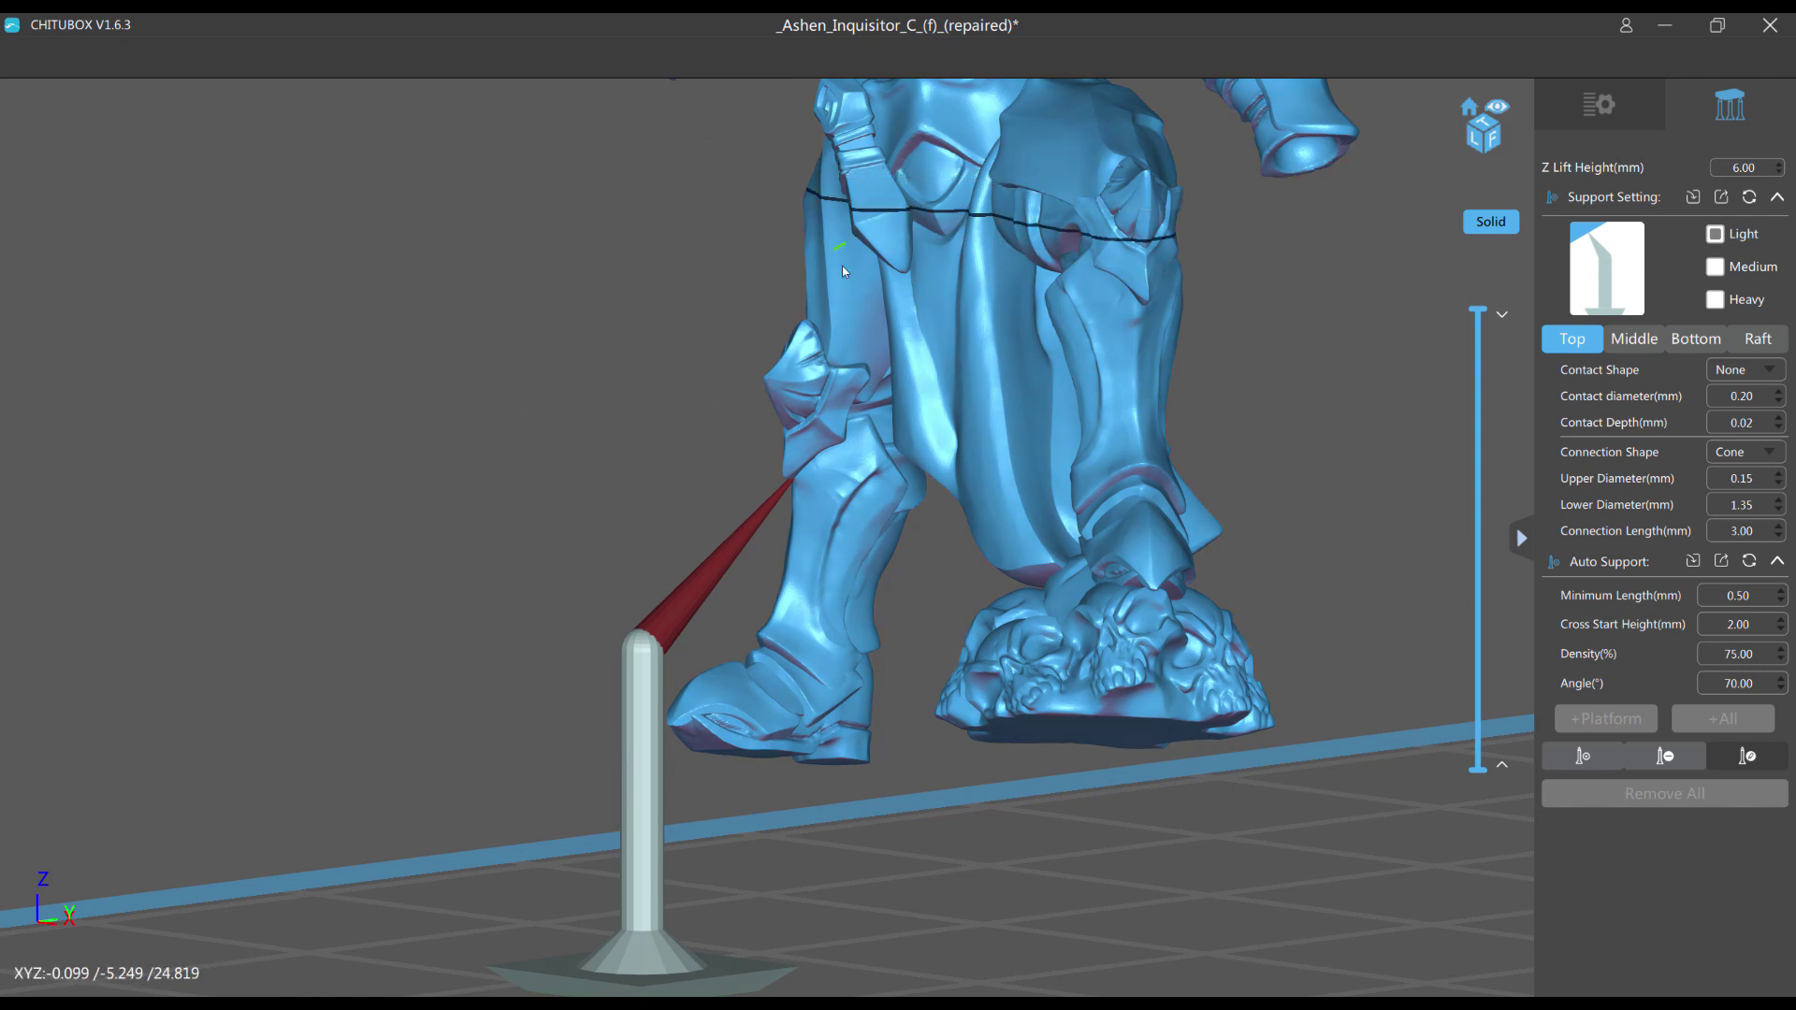